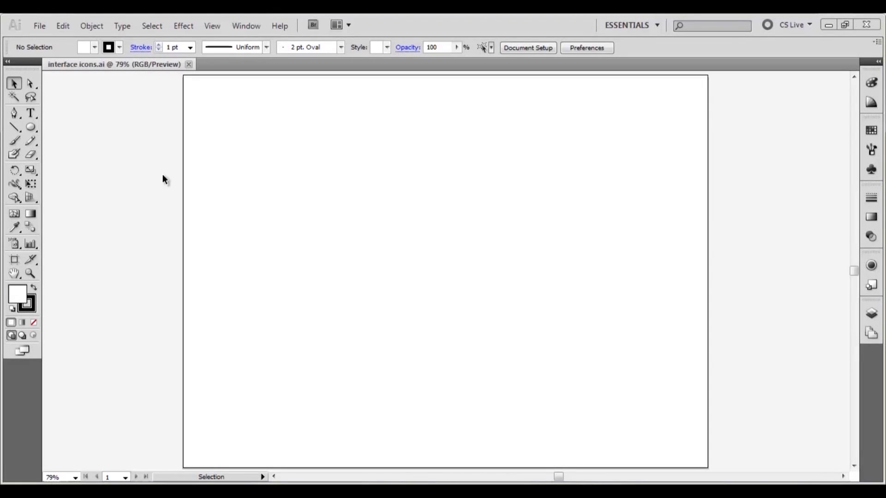
- Create a rectangle 100 px wide and 300 px high with the Rectangle tool
{"action": "left_click", "coordinate": [31, 129]}
{"action": "left_click", "coordinate": [57, 130]}
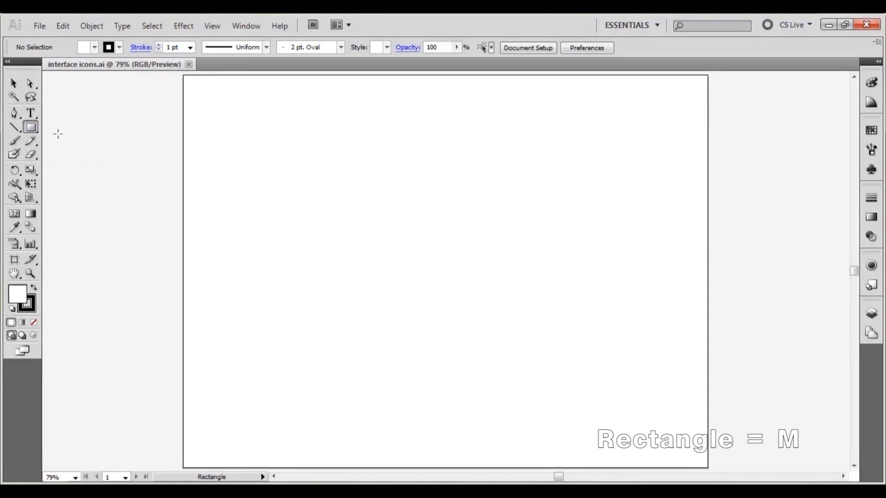
{"action": "left_click", "coordinate": [380, 192]}
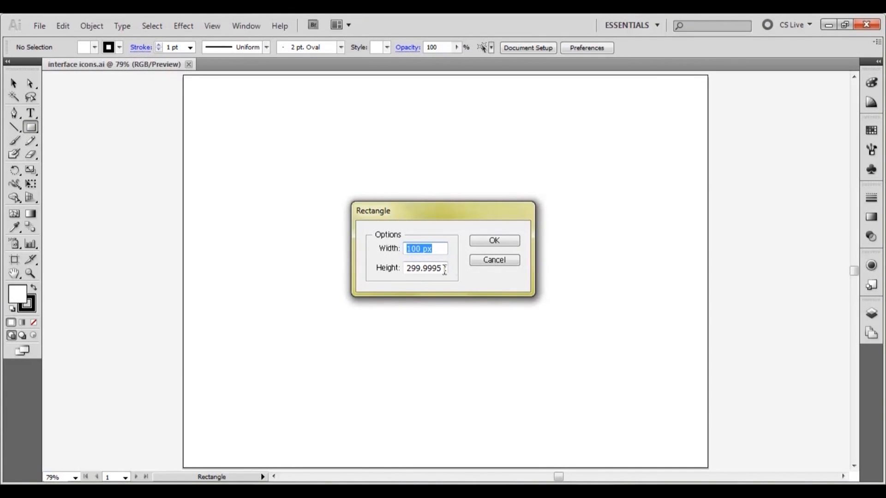
{"action": "key", "text": "Tab"}
{"action": "type", "text": "300"}
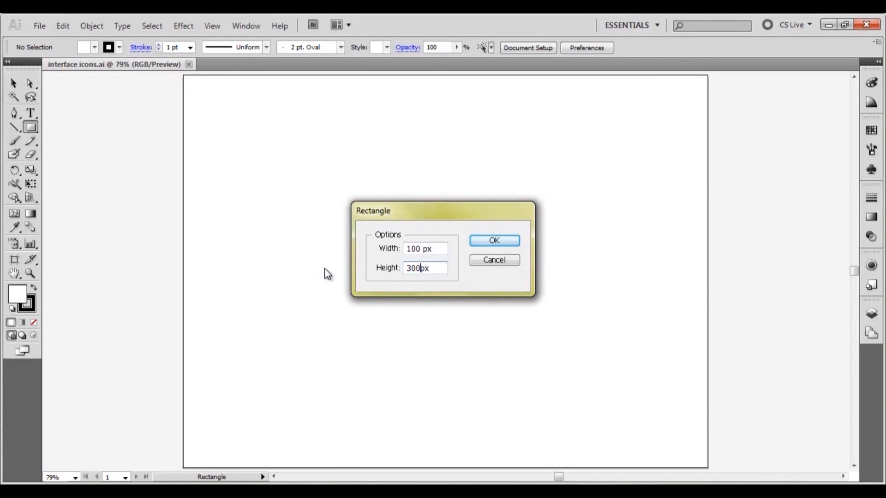
{"action": "key", "text": "Return"}
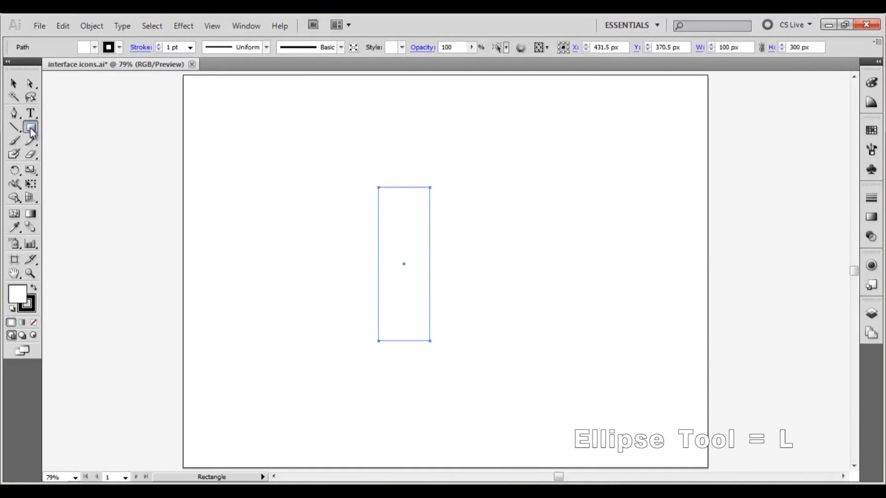
- Create a 300 x 300 px circle with the Ellipse tool
{"action": "left_click_drag", "start_coordinate": [29, 128], "coordinate": [79, 157]}
{"action": "left_click", "coordinate": [211, 188]}
{"action": "type", "text": "300"}
{"action": "key", "text": "Tab"}
{"action": "type", "text": "300"}
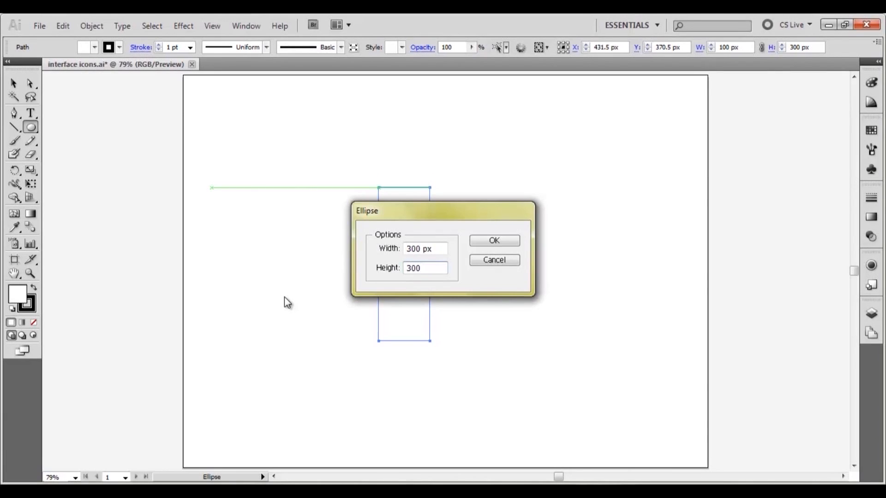
{"action": "key", "text": "Return"}
- Move the rectangle so it overlaps the top of the circle, and select both shapes
{"action": "left_click", "coordinate": [13, 83]}
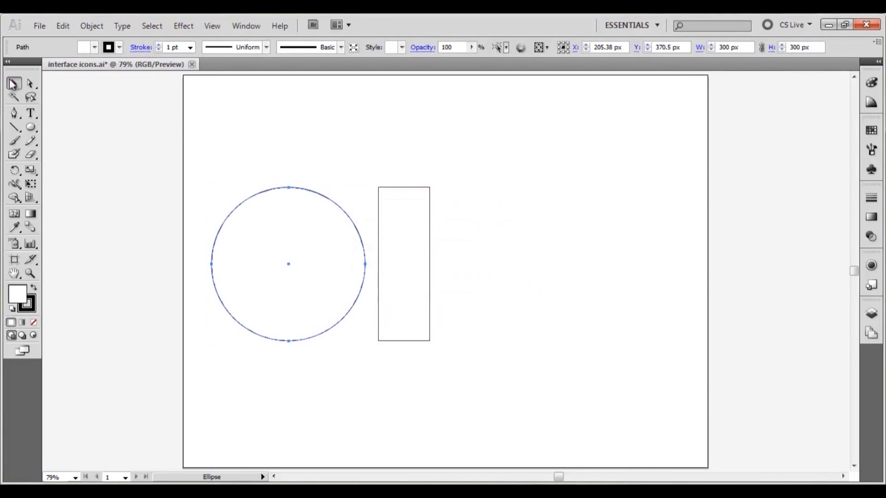
{"action": "left_click_drag", "start_coordinate": [428, 236], "coordinate": [310, 92]}
{"action": "left_click_drag", "start_coordinate": [363, 158], "coordinate": [261, 267]}
- Align the rectangle and circle on their horizontal centres
{"action": "left_click", "coordinate": [246, 26]}
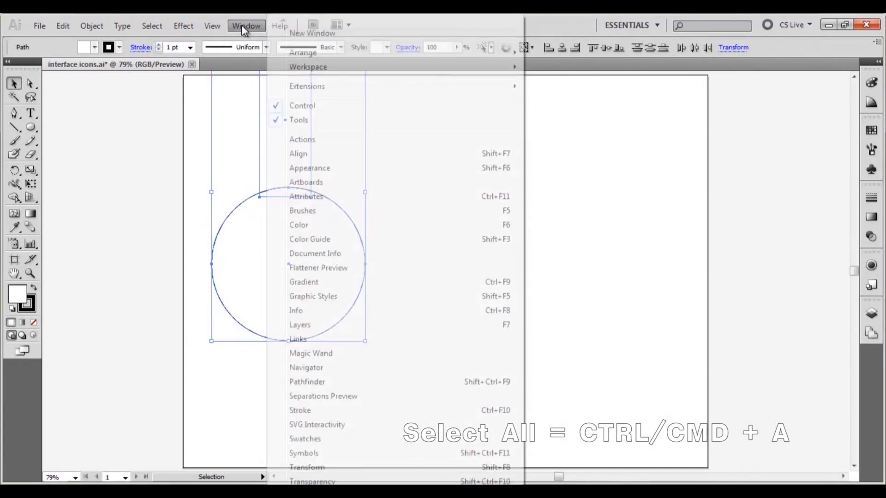
{"action": "left_click", "coordinate": [303, 383]}
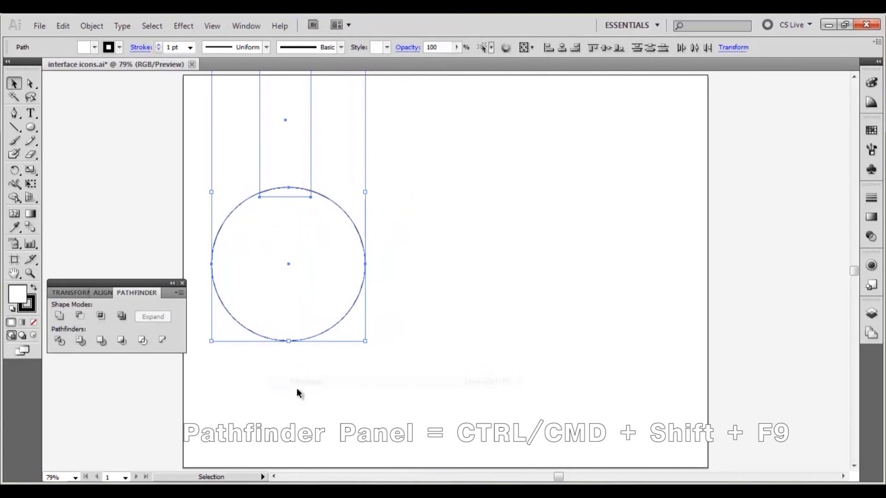
{"action": "left_click", "coordinate": [99, 293]}
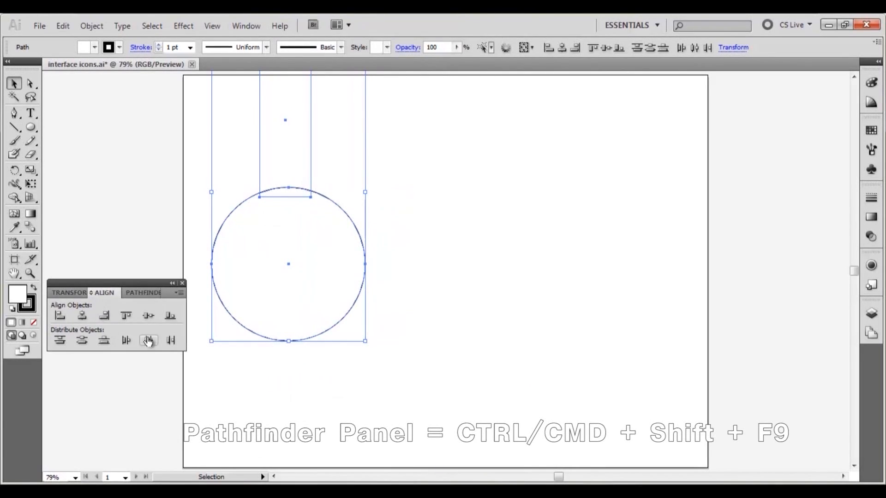
{"action": "left_click", "coordinate": [83, 316]}
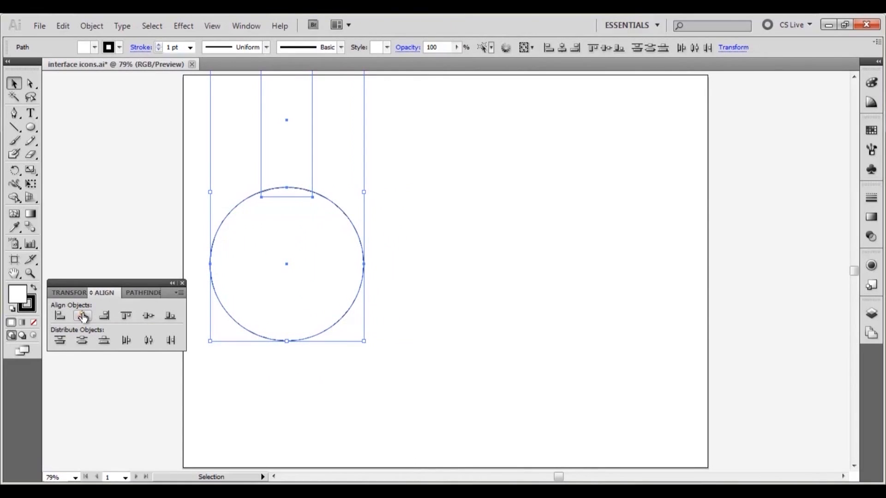
- Unite the two shapes into a single flask outline and move it lower on the artboard
{"action": "left_click", "coordinate": [153, 294]}
{"action": "left_click", "coordinate": [60, 316]}
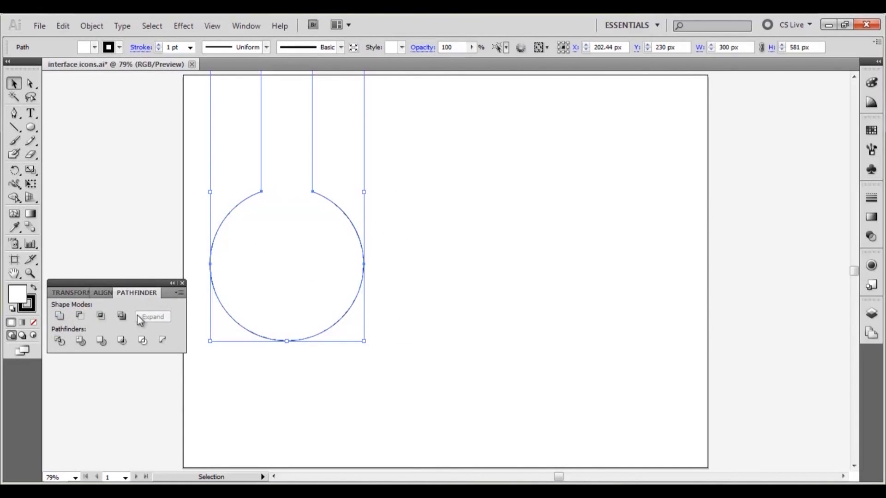
{"action": "left_click_drag", "start_coordinate": [316, 260], "coordinate": [339, 342]}
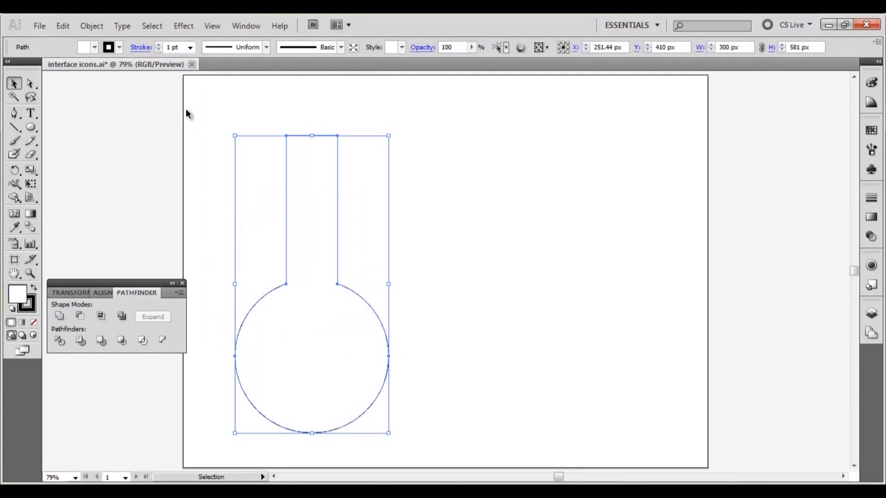
- Create an offset copy of the flask with Offset Path at -0.5 px and move it to the right
{"action": "left_click", "coordinate": [94, 24]}
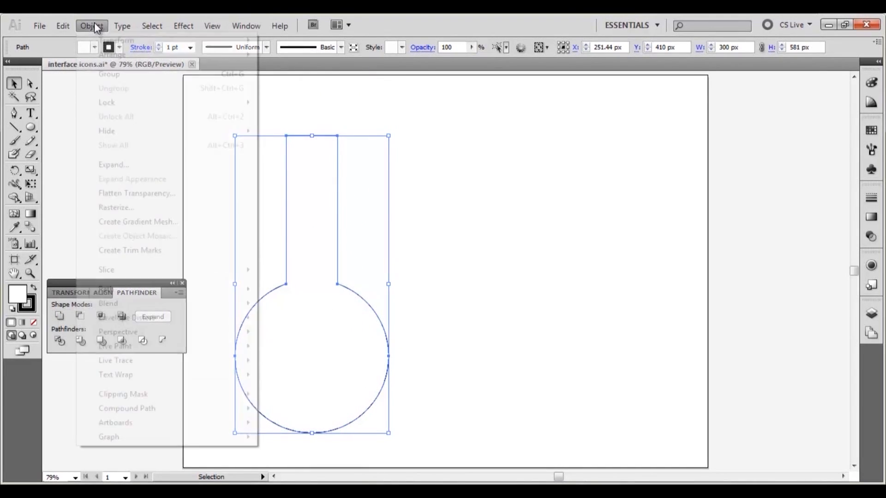
{"action": "mouse_move", "coordinate": [132, 294]}
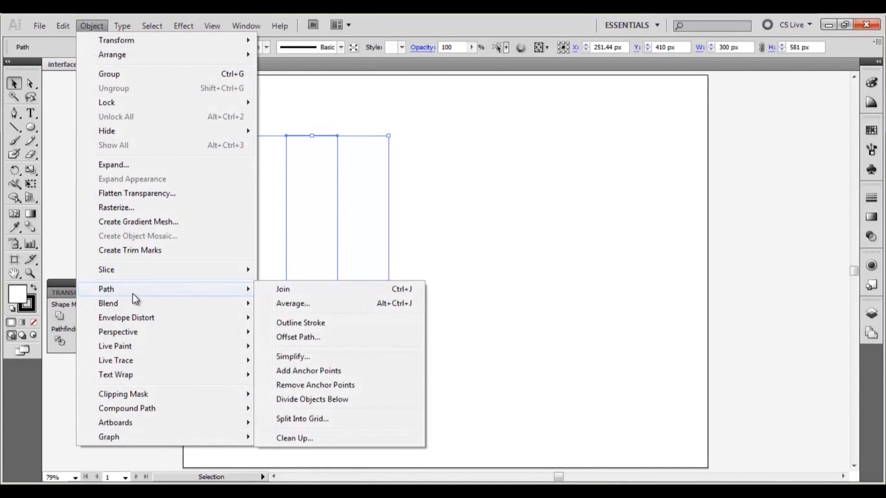
{"action": "left_click", "coordinate": [291, 338]}
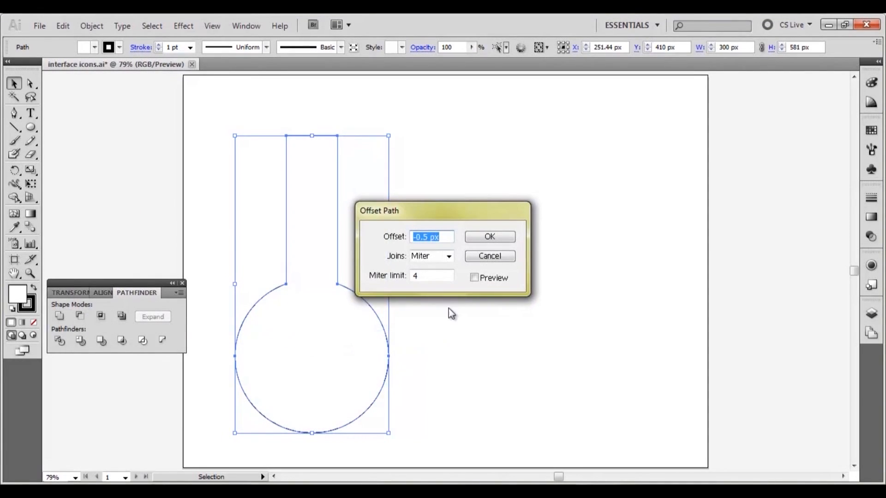
{"action": "left_click", "coordinate": [442, 236]}
{"action": "left_click", "coordinate": [489, 237]}
{"action": "left_click_drag", "start_coordinate": [333, 324], "coordinate": [538, 319]}
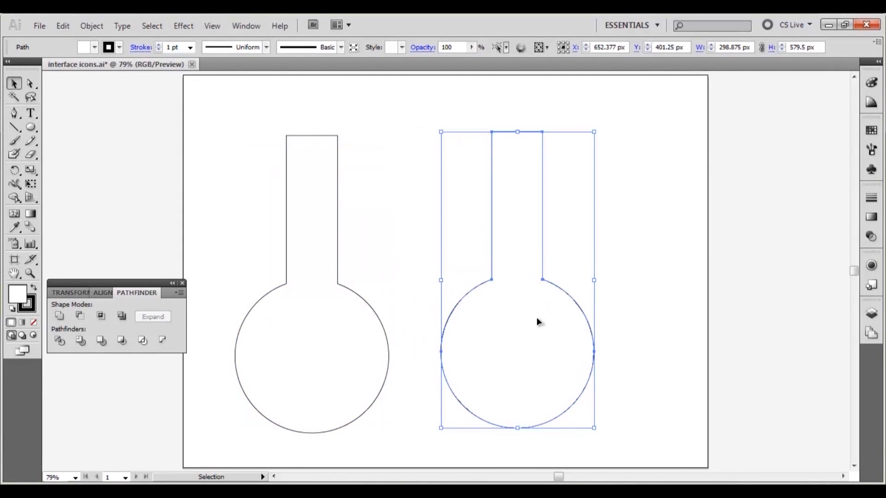
- Shorten the right flask's neck by moving its top edge down to about the bowl's top
{"action": "left_click", "coordinate": [380, 226]}
{"action": "left_click", "coordinate": [30, 83]}
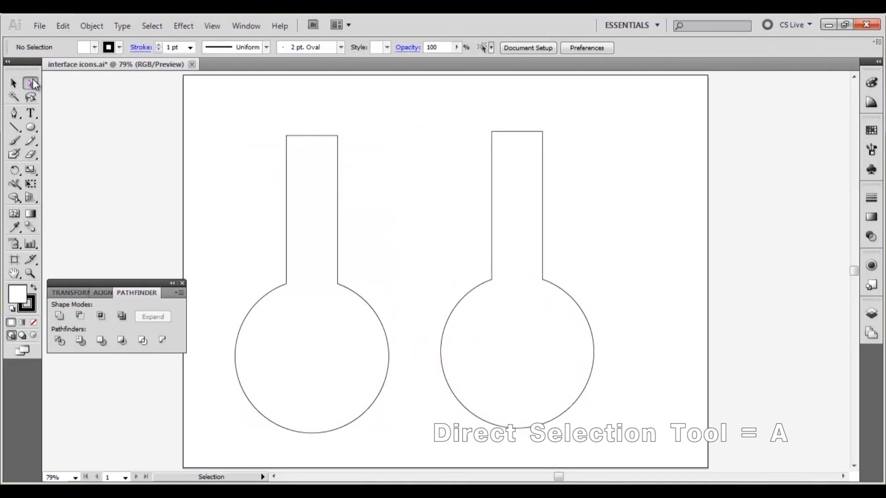
{"action": "left_click_drag", "start_coordinate": [510, 131], "coordinate": [522, 227]}
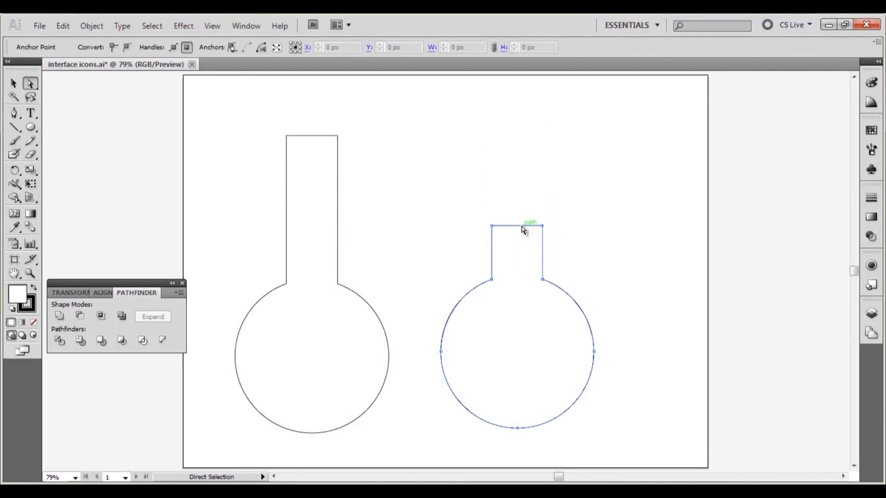
- Curve the two top corners of the shortened neck with the Convert Anchor Point tool
{"action": "left_click", "coordinate": [103, 137]}
{"action": "left_click", "coordinate": [12, 115]}
{"action": "left_click_drag", "start_coordinate": [13, 114], "coordinate": [80, 157]}
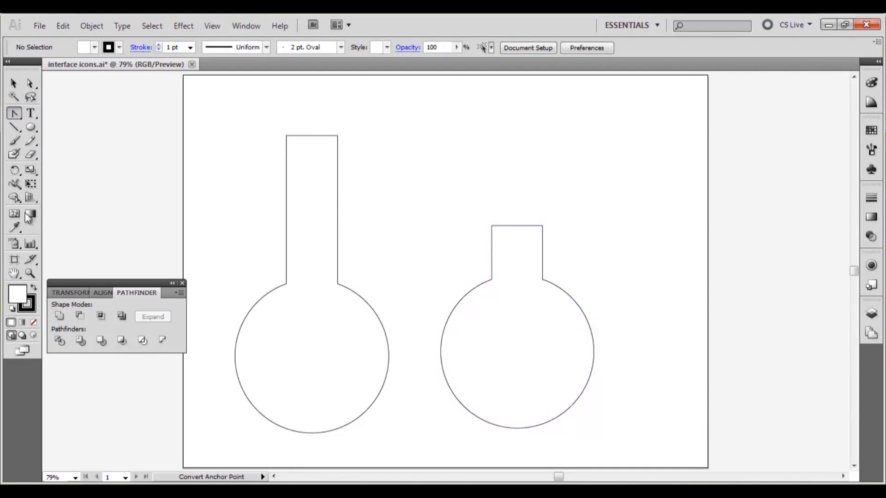
{"action": "left_click", "coordinate": [30, 273]}
{"action": "left_click_drag", "start_coordinate": [456, 202], "coordinate": [576, 259]}
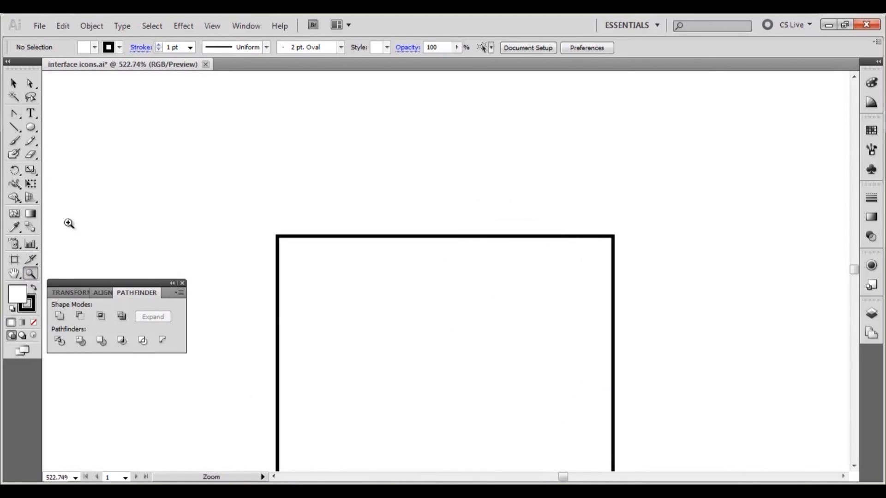
{"action": "left_click_drag", "start_coordinate": [15, 114], "coordinate": [70, 157]}
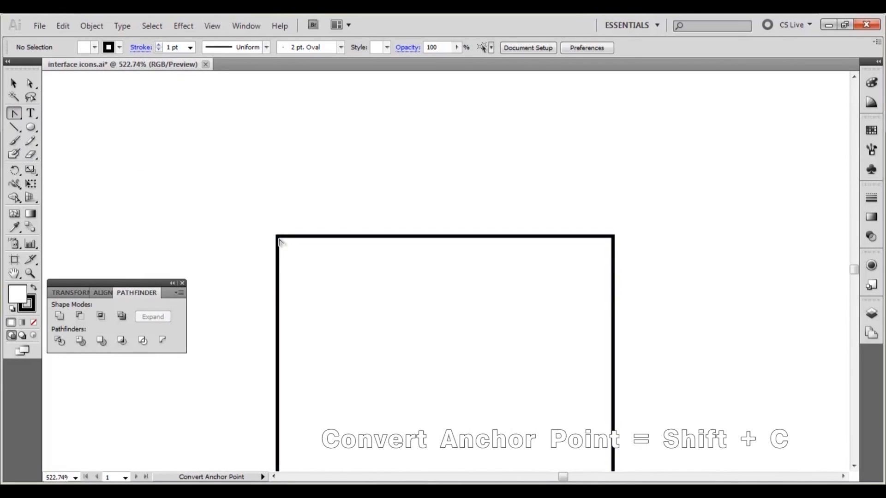
{"action": "left_click_drag", "start_coordinate": [279, 238], "coordinate": [279, 267]}
{"action": "left_click_drag", "start_coordinate": [612, 238], "coordinate": [615, 261]}
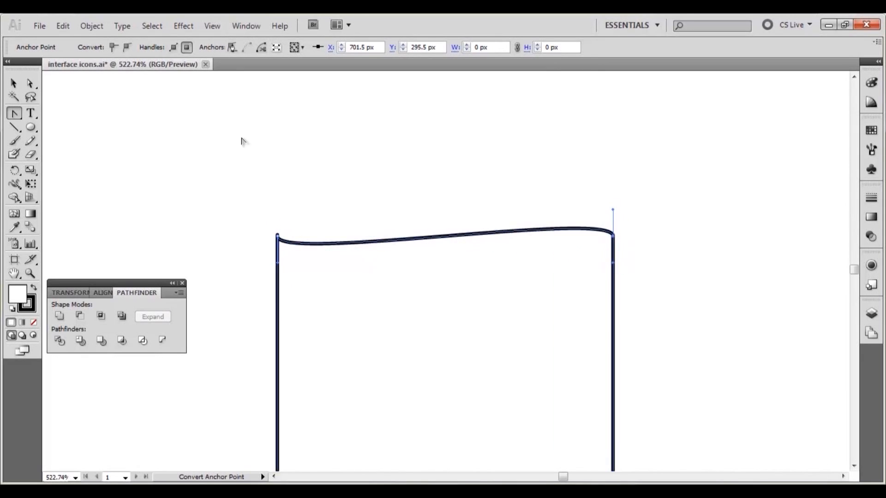
- Fill the right flask with orange and remove its stroke
{"action": "left_click", "coordinate": [13, 83]}
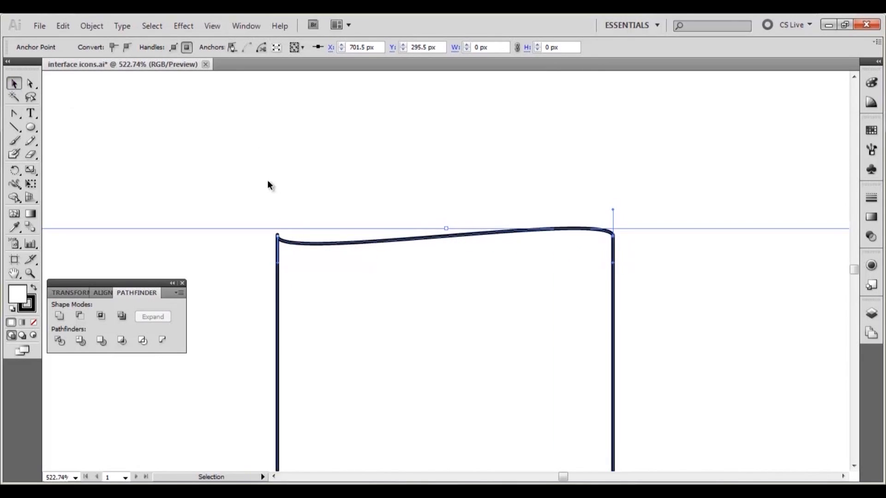
{"action": "key", "text": "ctrl+0"}
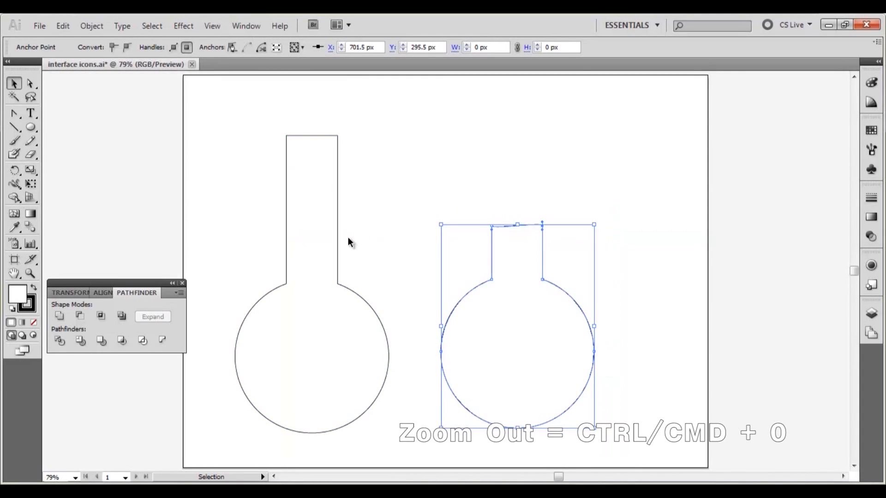
{"action": "left_click", "coordinate": [871, 130]}
{"action": "left_click", "coordinate": [834, 138]}
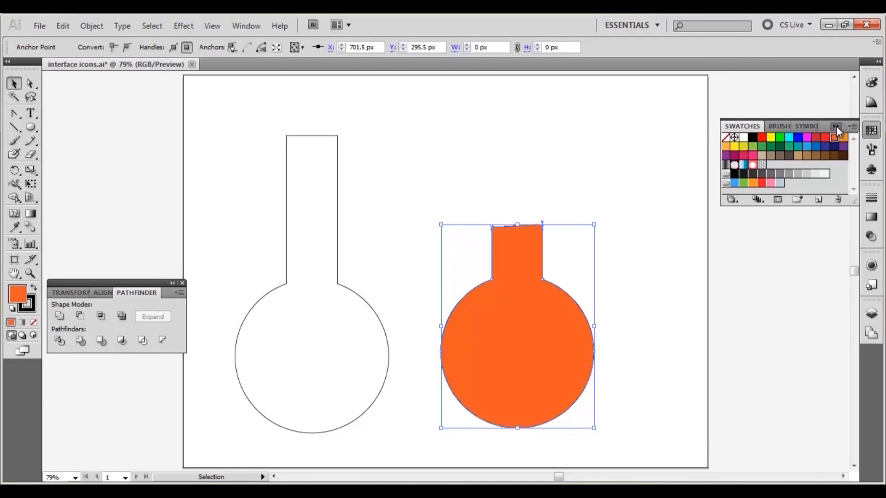
{"action": "left_click", "coordinate": [28, 307]}
{"action": "left_click", "coordinate": [33, 322]}
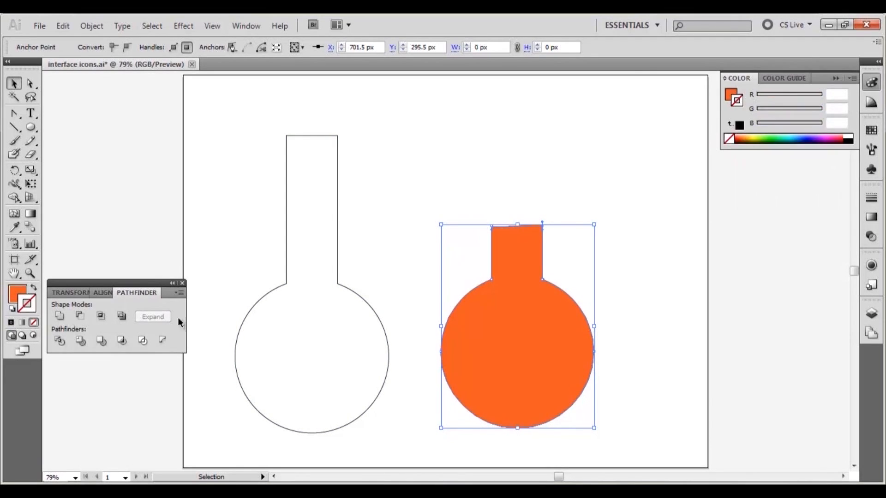
- Draw a 50 x 50 px circle and move it to the centre of the flask's bowl
{"action": "left_click", "coordinate": [521, 183]}
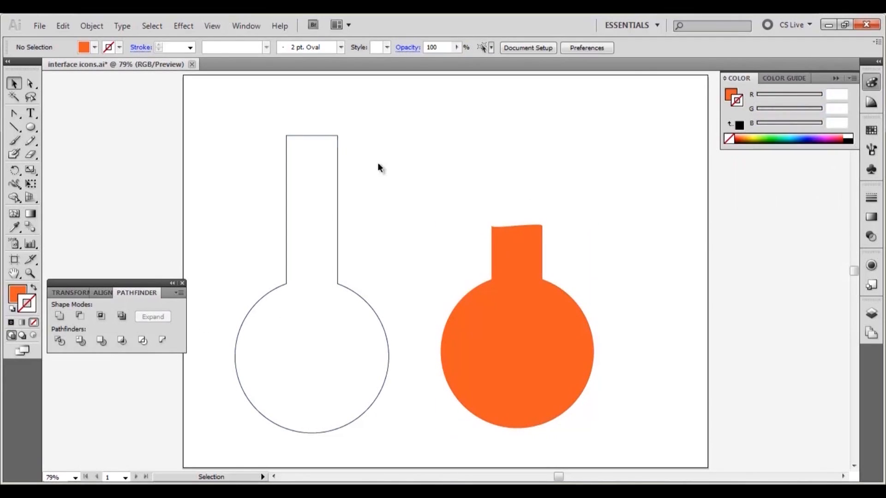
{"action": "key", "text": "l"}
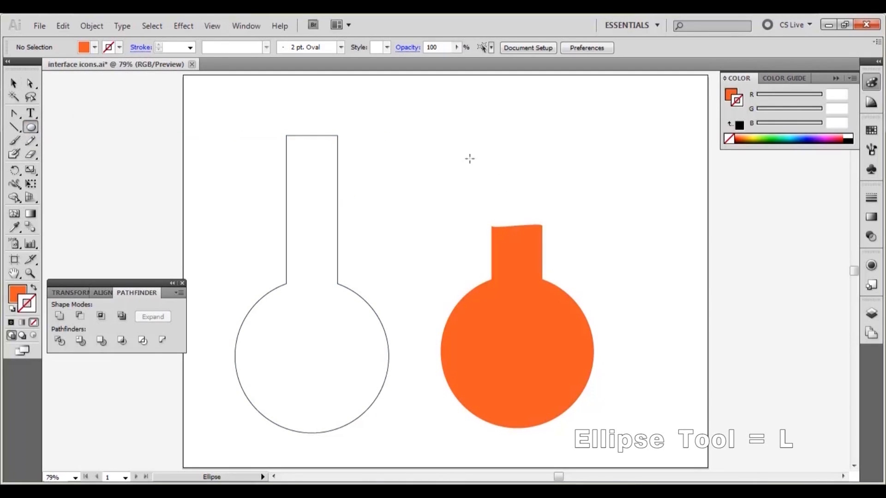
{"action": "left_click", "coordinate": [469, 159]}
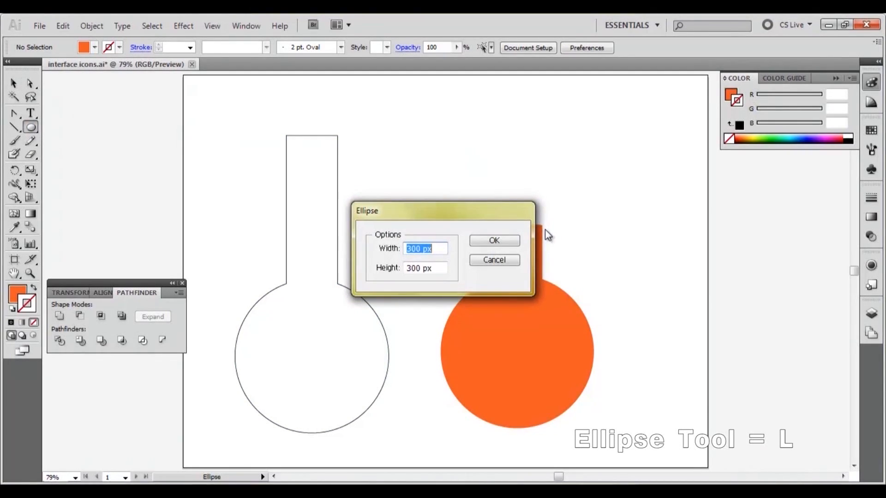
{"action": "type", "text": "50"}
{"action": "key", "text": "Tab"}
{"action": "type", "text": "50"}
{"action": "left_click", "coordinate": [515, 240]}
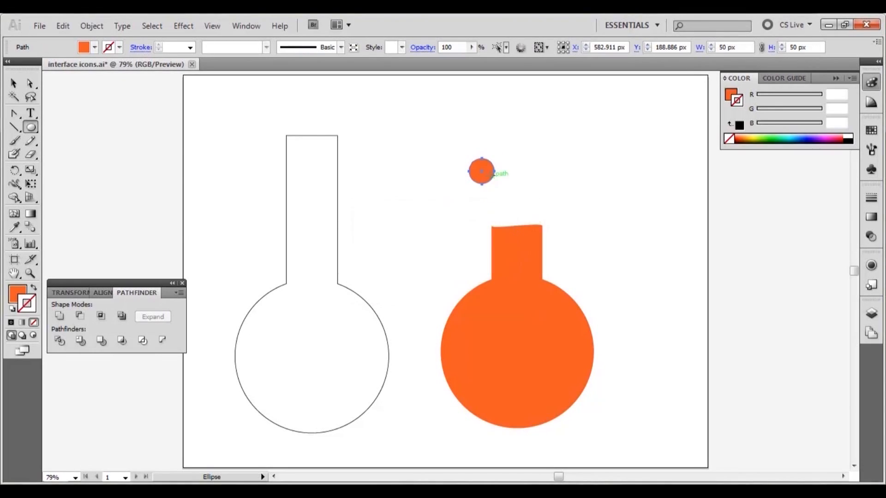
{"action": "key", "text": "v"}
{"action": "left_click_drag", "start_coordinate": [479, 170], "coordinate": [510, 352]}
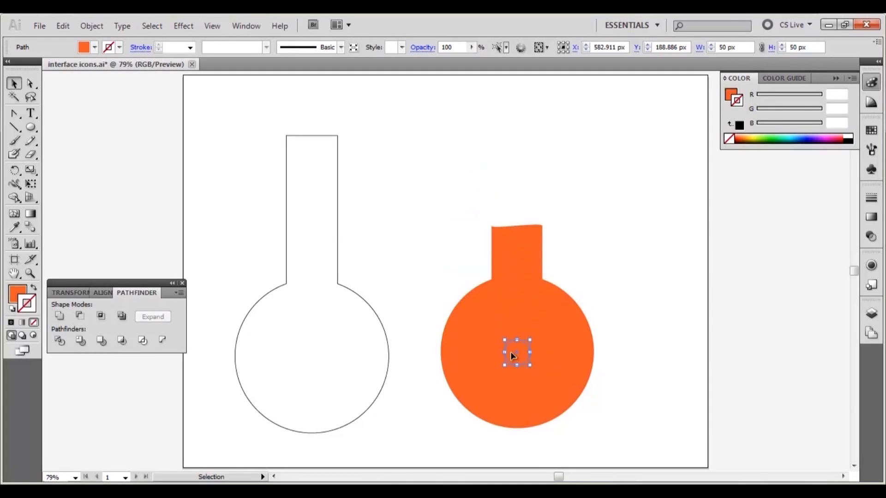
- Give the small circle a light orange fill and no stroke
{"action": "left_click", "coordinate": [870, 130]}
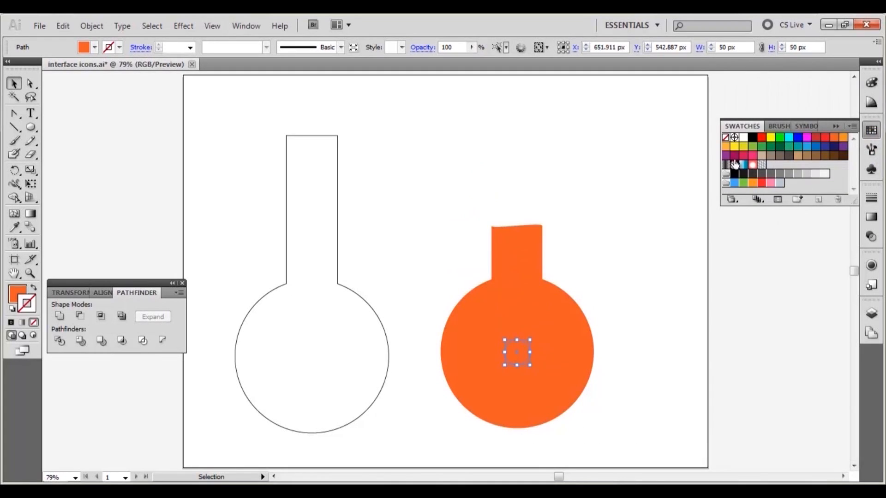
{"action": "left_click", "coordinate": [726, 148]}
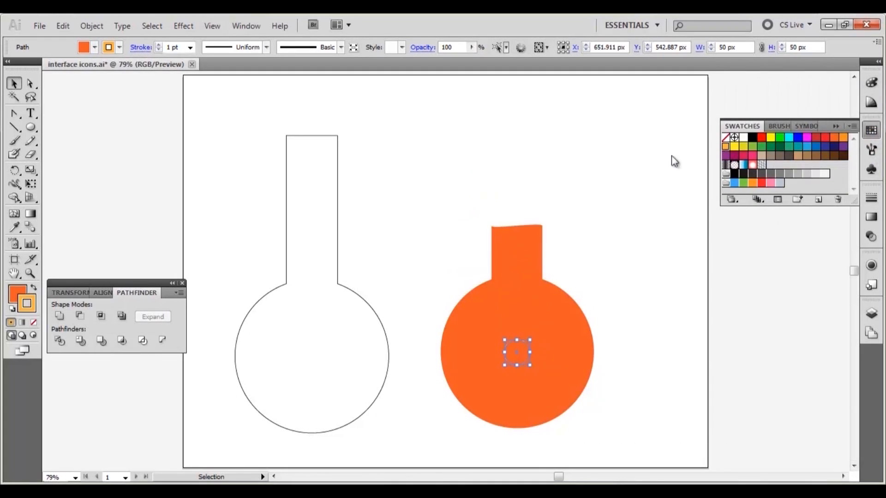
{"action": "left_click", "coordinate": [33, 289]}
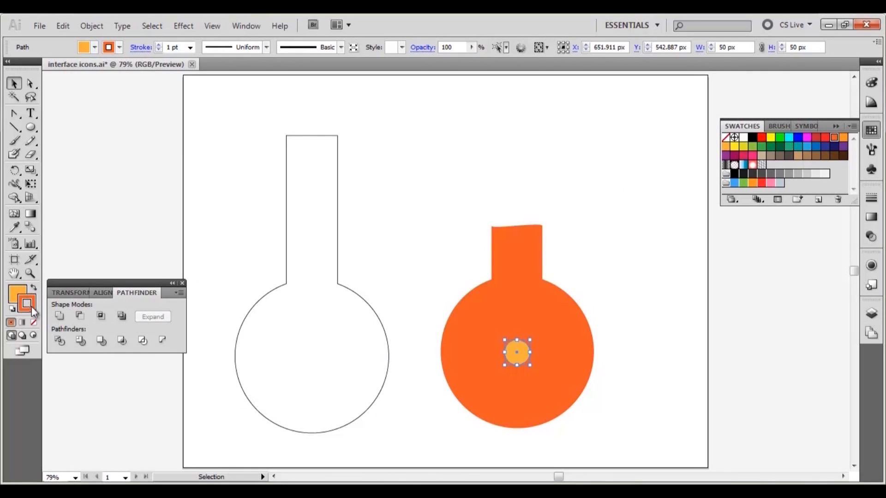
{"action": "left_click", "coordinate": [33, 322]}
- Blend the small circle into the orange flask using Smooth Color spacing
{"action": "left_click_drag", "start_coordinate": [635, 259], "coordinate": [437, 399]}
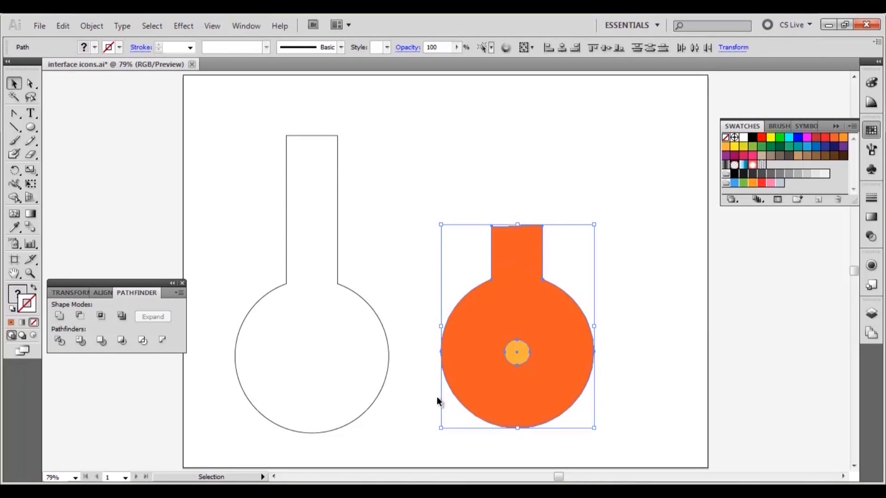
{"action": "left_click", "coordinate": [91, 30]}
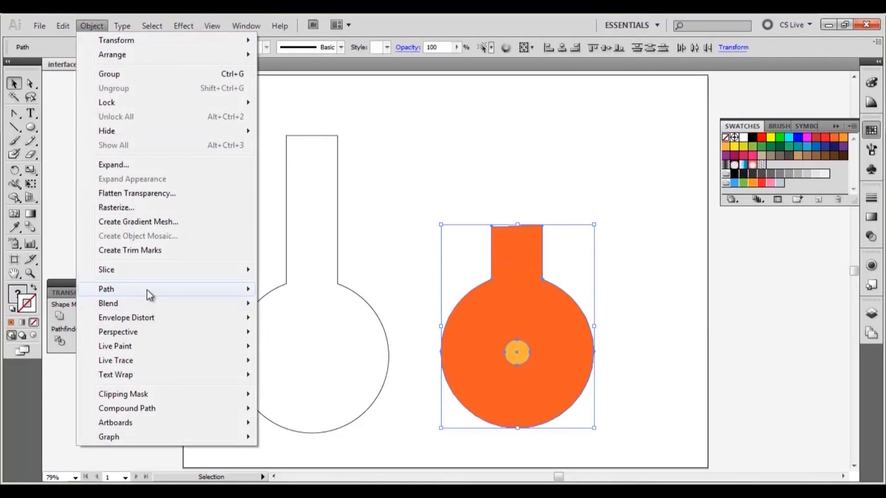
{"action": "mouse_move", "coordinate": [146, 300]}
{"action": "left_click", "coordinate": [286, 336]}
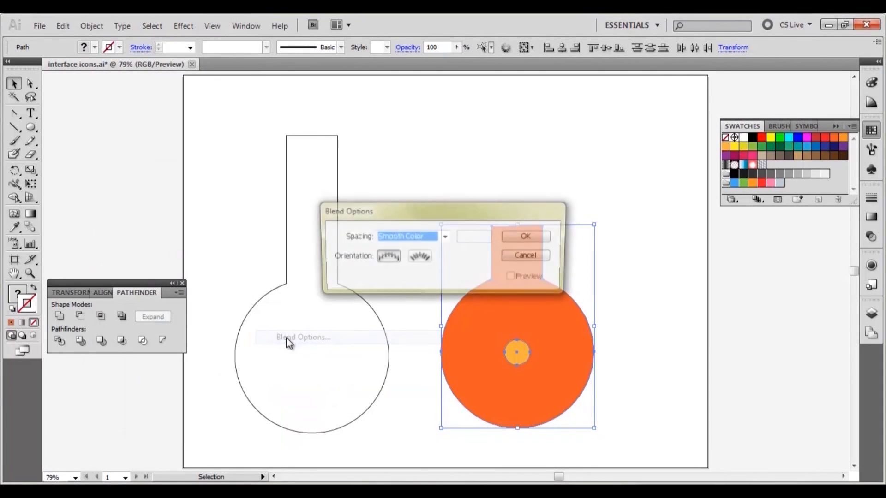
{"action": "left_click", "coordinate": [443, 239]}
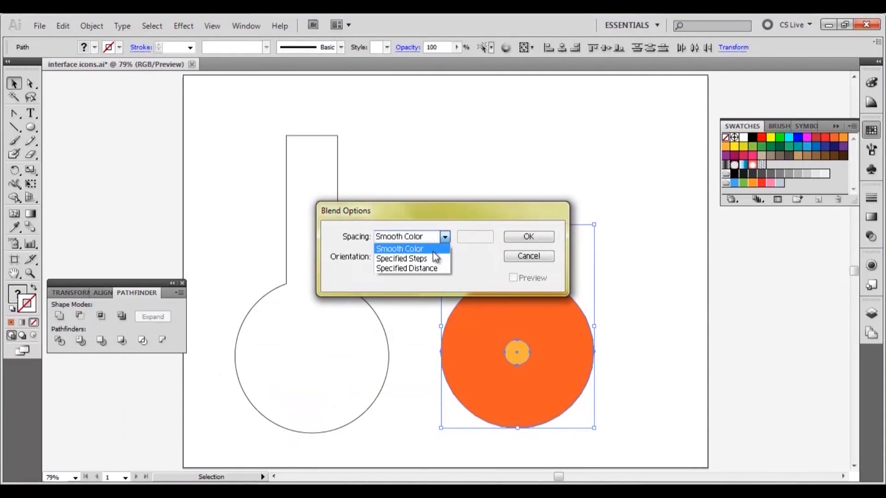
{"action": "left_click", "coordinate": [433, 252]}
{"action": "left_click", "coordinate": [529, 237]}
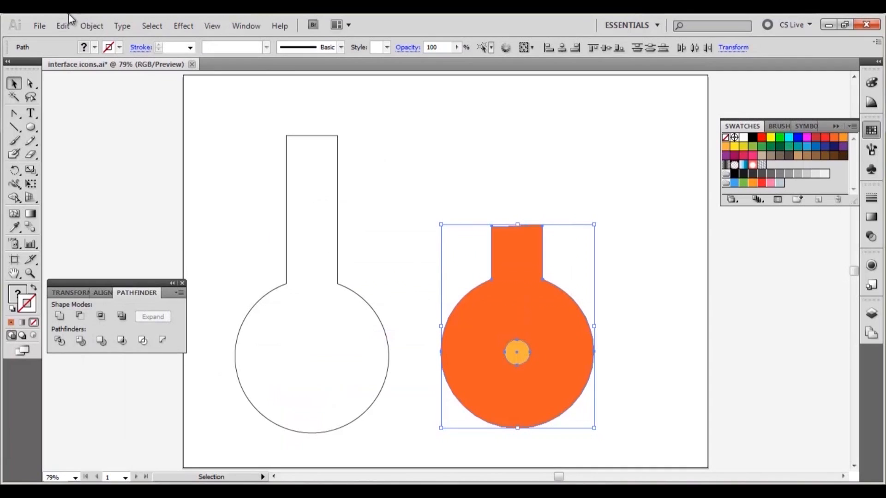
{"action": "left_click", "coordinate": [92, 26]}
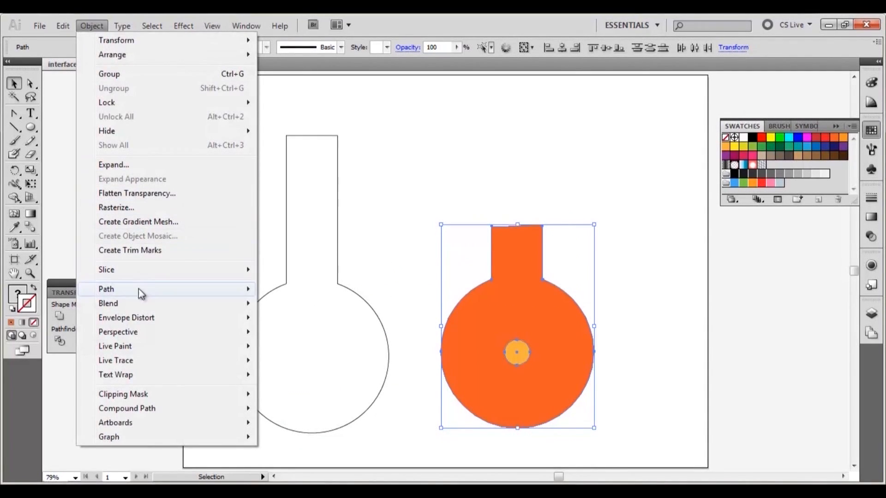
{"action": "mouse_move", "coordinate": [224, 305]}
{"action": "left_click", "coordinate": [303, 304]}
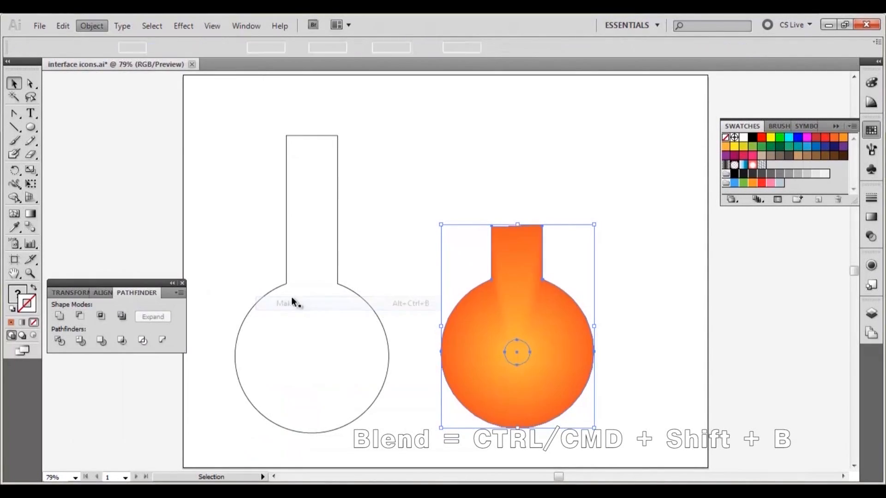
{"action": "left_click", "coordinate": [649, 333]}
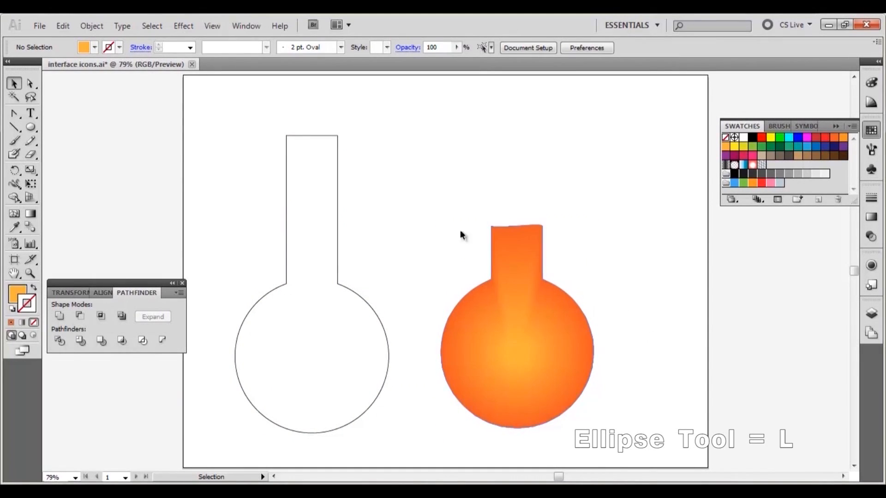
- Draw a 200 x 100 px ellipse above the flask and fill it with white
{"action": "left_click", "coordinate": [30, 128]}
{"action": "left_click", "coordinate": [441, 130]}
{"action": "type", "text": "2"}
{"action": "key", "text": "Tab"}
{"action": "type", "text": "100"}
{"action": "key", "text": "Return"}
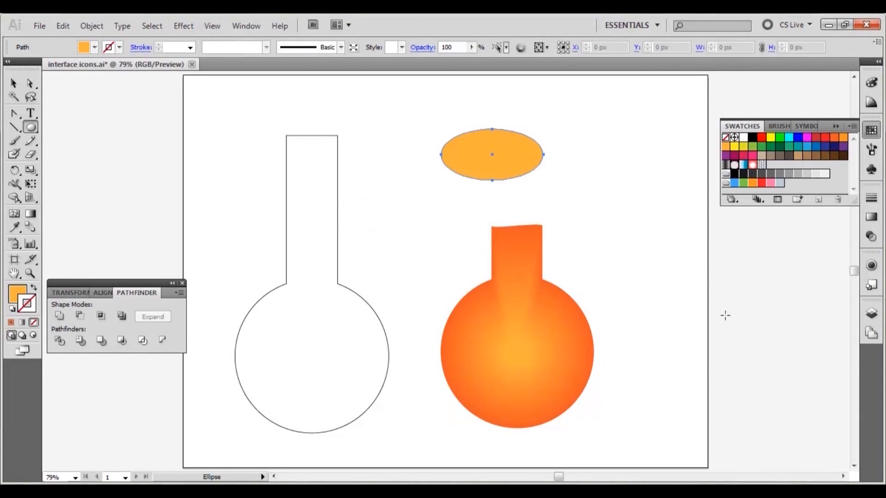
{"action": "left_click", "coordinate": [14, 84]}
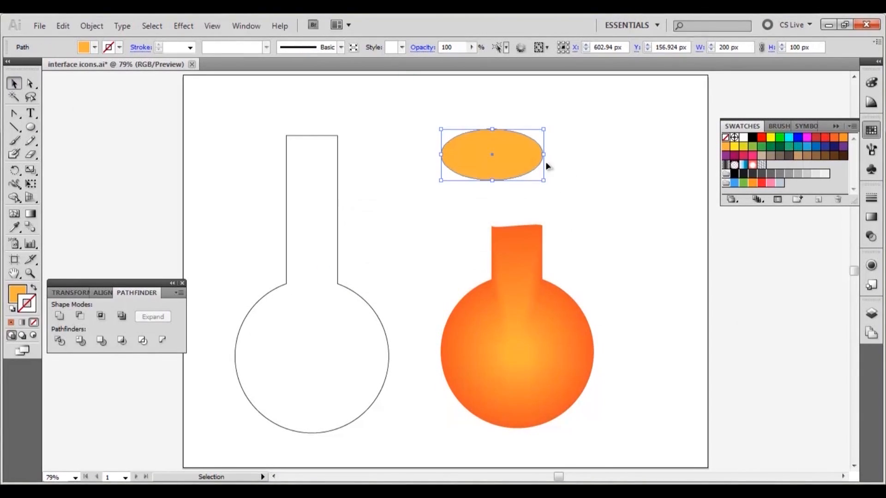
{"action": "left_click", "coordinate": [11, 293]}
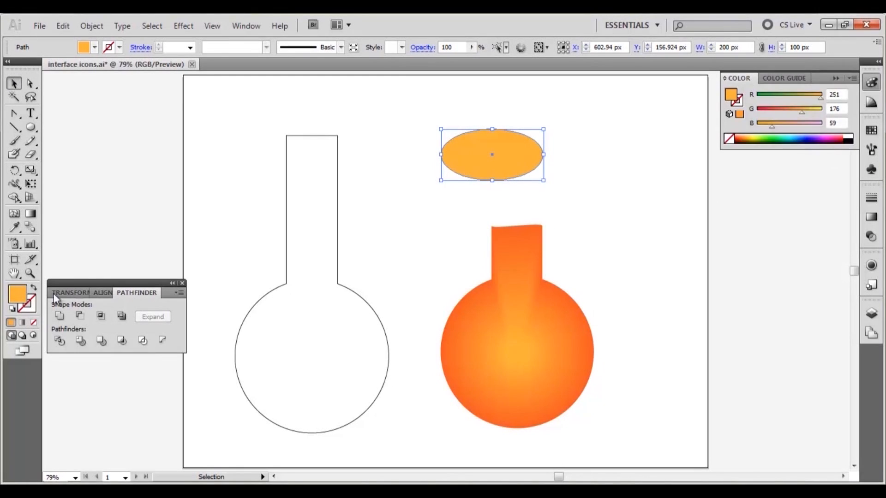
{"action": "left_click", "coordinate": [851, 135]}
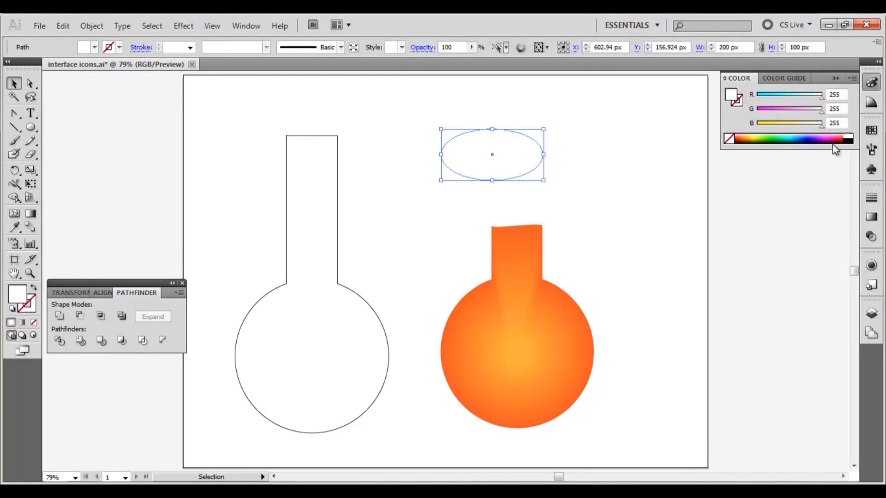
- Set the ellipse's blending mode to Screen and its opacity to 50%
{"action": "left_click", "coordinate": [873, 245]}
{"action": "left_click", "coordinate": [779, 209]}
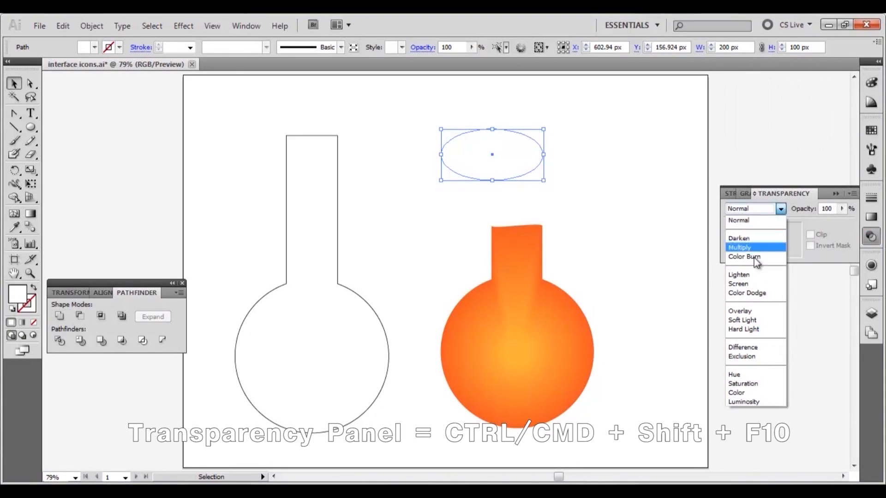
{"action": "left_click", "coordinate": [757, 284]}
{"action": "left_click", "coordinate": [829, 209]}
{"action": "type", "text": "50"}
{"action": "key", "text": "Return"}
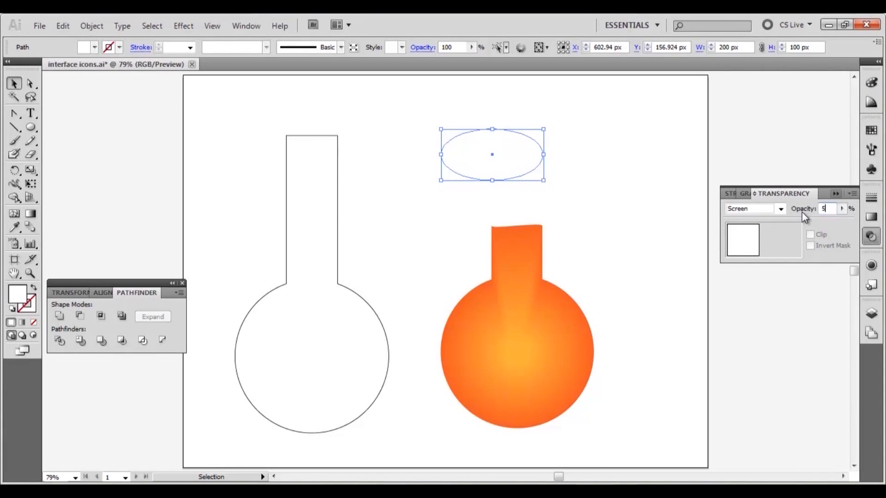
- Move the ellipse to the top of the bowl and flatten it by raising its bottom anchor
{"action": "left_click_drag", "start_coordinate": [524, 161], "coordinate": [532, 314]}
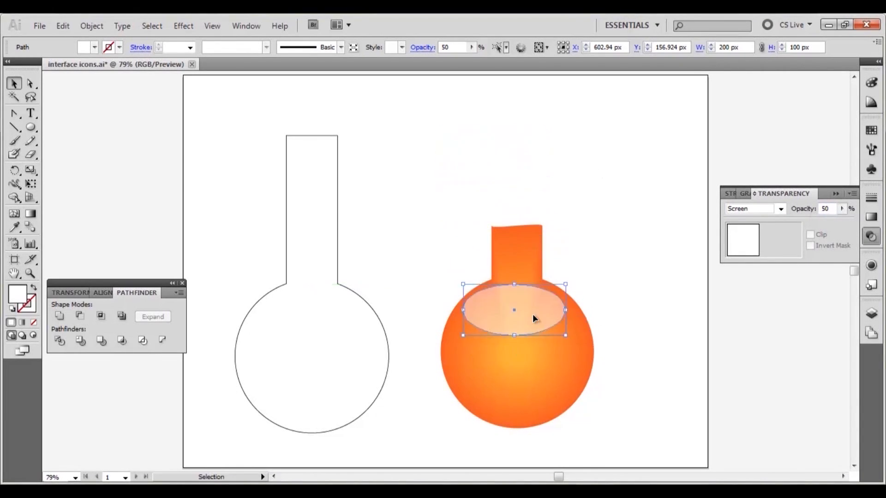
{"action": "left_click", "coordinate": [389, 174]}
{"action": "key", "text": "a"}
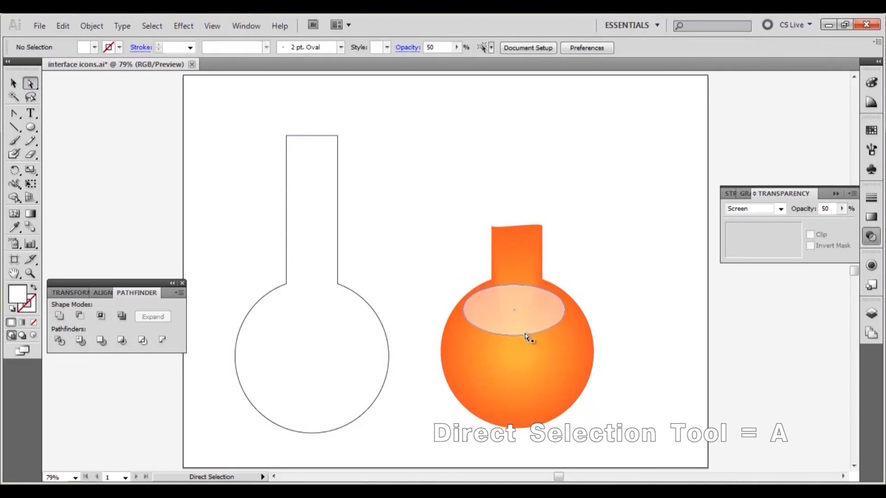
{"action": "left_click_drag", "start_coordinate": [515, 339], "coordinate": [513, 316]}
{"action": "left_click", "coordinate": [13, 83]}
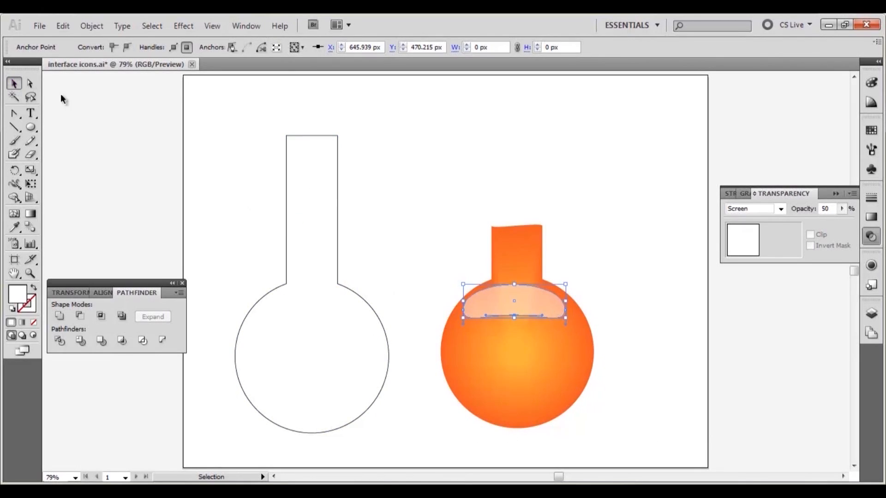
{"action": "left_click", "coordinate": [415, 149]}
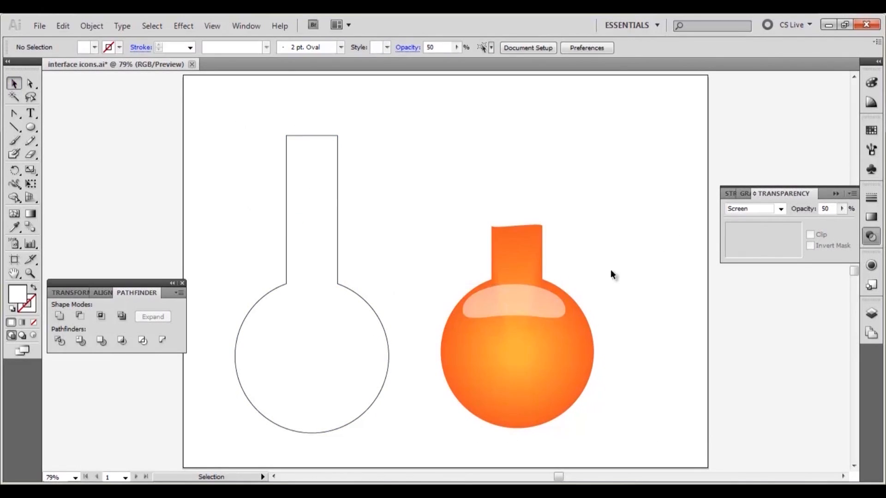
- Group the orange flask's shapes and send the group to the back
{"action": "left_click", "coordinate": [539, 307]}
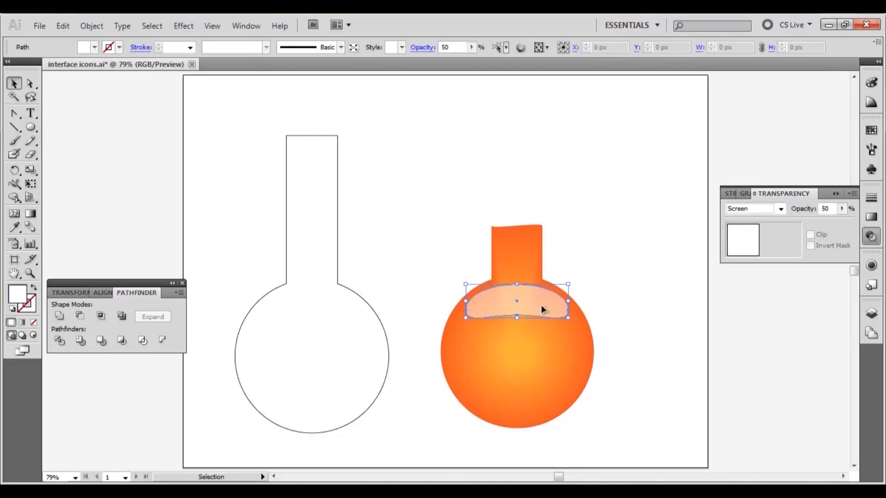
{"action": "left_click", "coordinate": [632, 285]}
{"action": "left_click_drag", "start_coordinate": [611, 220], "coordinate": [420, 424]}
{"action": "right_click", "coordinate": [530, 392]}
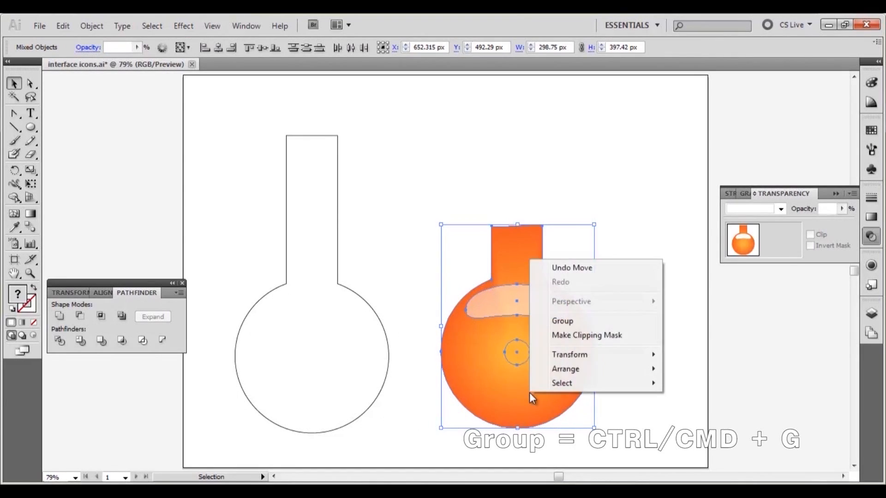
{"action": "left_click", "coordinate": [571, 320]}
{"action": "right_click", "coordinate": [556, 328]}
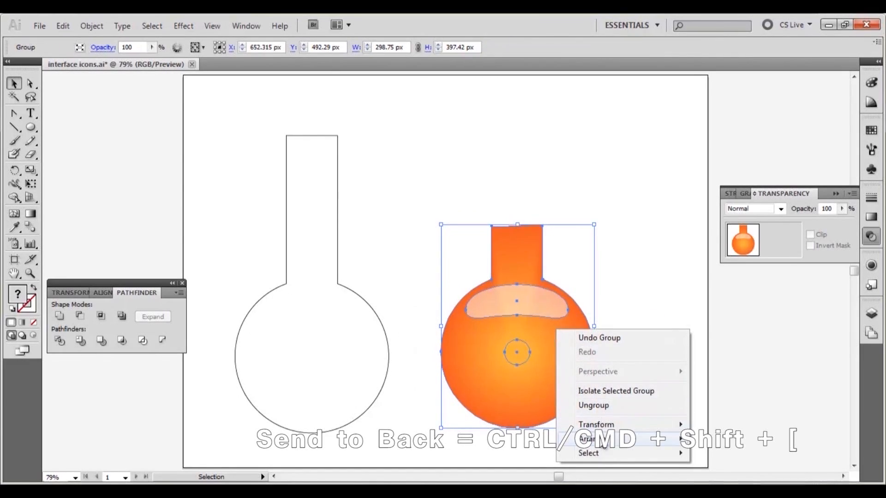
{"action": "mouse_move", "coordinate": [599, 438]}
{"action": "left_click", "coordinate": [732, 466]}
- Align the orange flask and the outline flask by their bottoms and horizontal centres
{"action": "left_click_drag", "start_coordinate": [652, 189], "coordinate": [259, 328]}
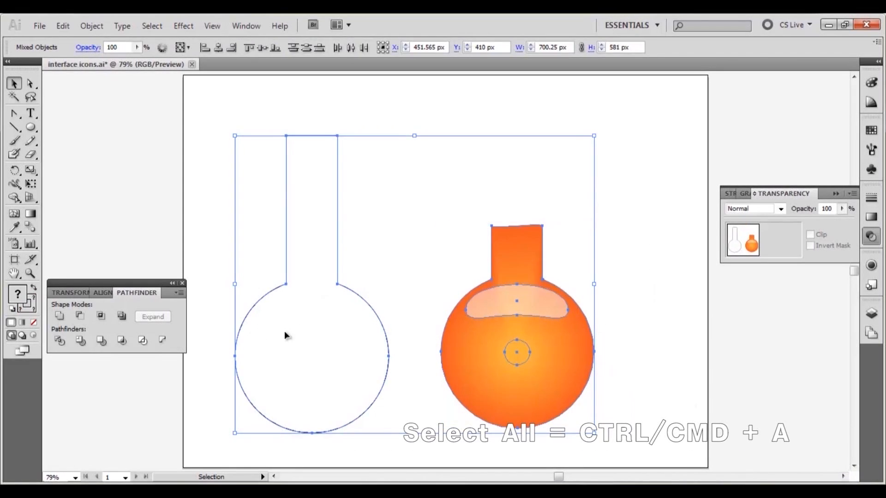
{"action": "left_click", "coordinate": [109, 291]}
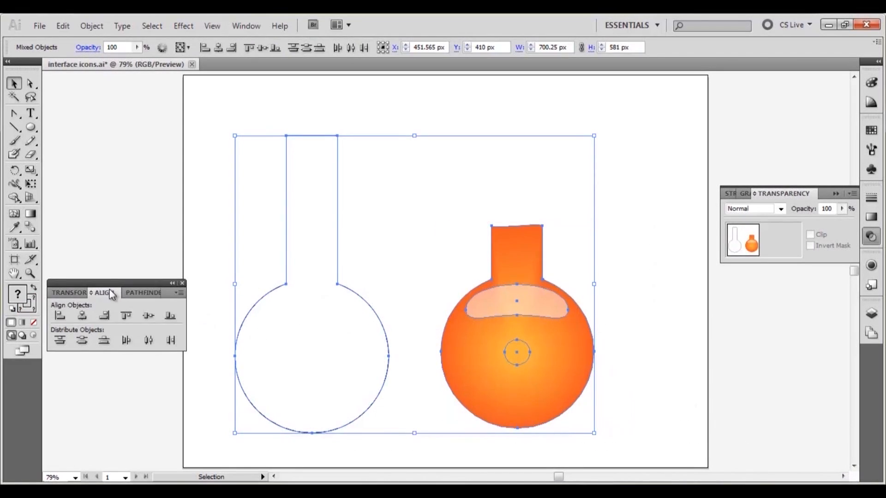
{"action": "left_click", "coordinate": [177, 320]}
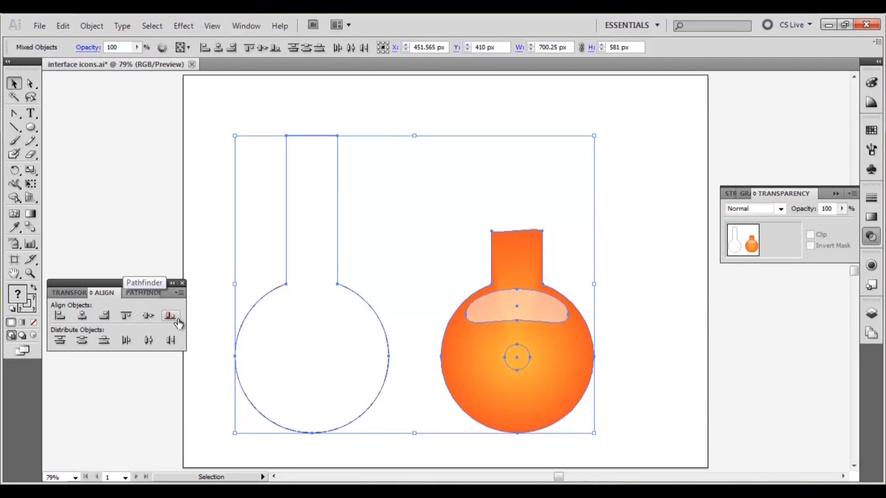
{"action": "left_click", "coordinate": [84, 316]}
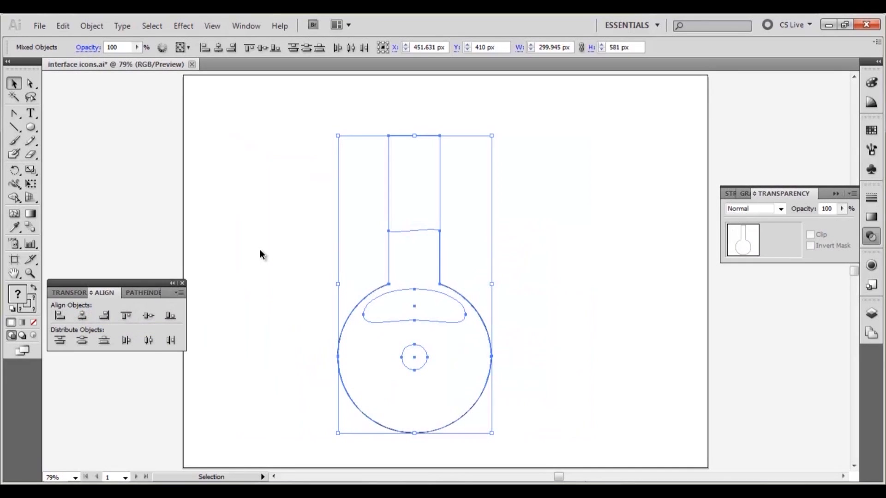
- Remove the white fill from the outline flask
{"action": "left_click", "coordinate": [276, 258]}
{"action": "left_click", "coordinate": [437, 164]}
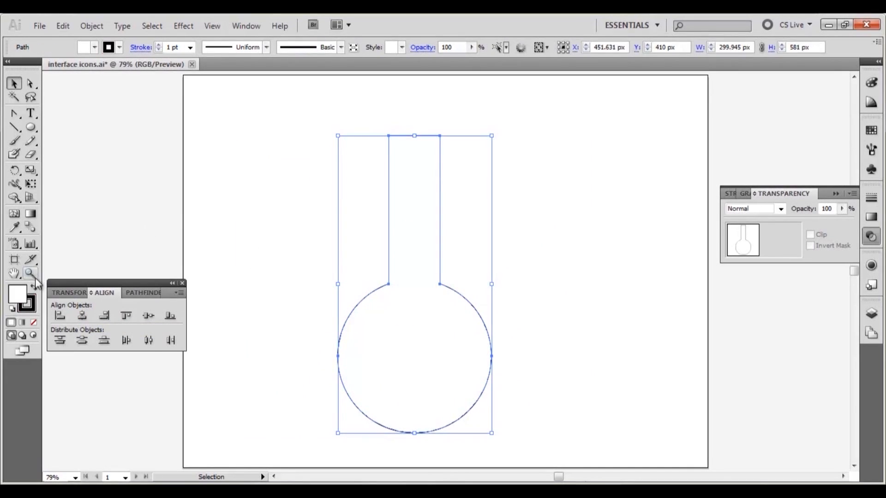
{"action": "left_click", "coordinate": [33, 322]}
{"action": "left_click", "coordinate": [240, 185]}
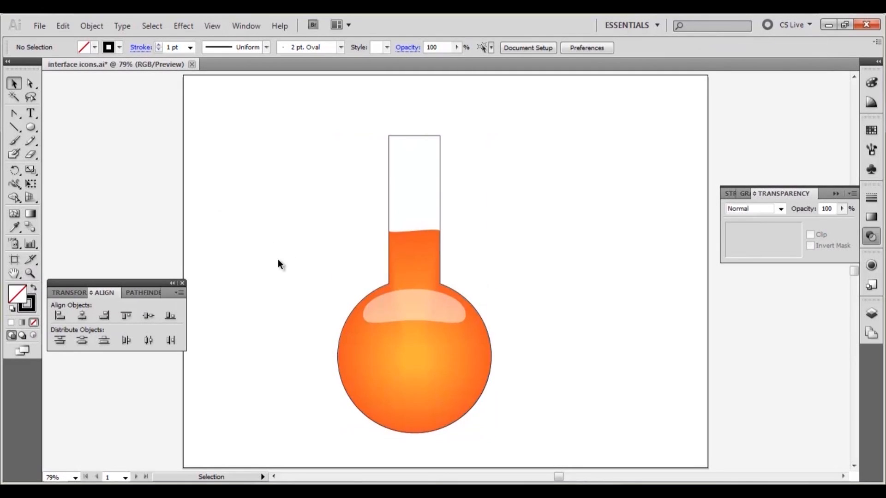
- Copy the finished flask and paste a duplicate to its right
{"action": "left_click_drag", "start_coordinate": [521, 123], "coordinate": [364, 345]}
{"action": "left_click", "coordinate": [63, 25]}
{"action": "left_click", "coordinate": [85, 89]}
{"action": "left_click", "coordinate": [63, 26]}
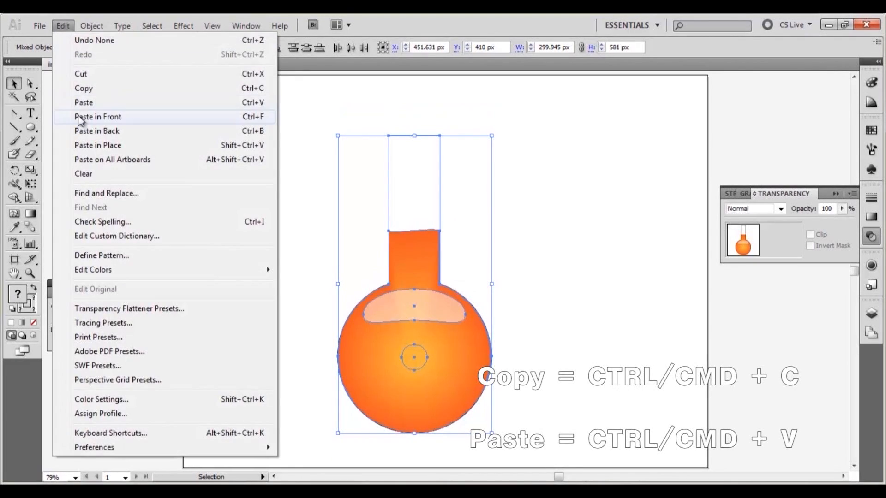
{"action": "left_click", "coordinate": [84, 101]}
{"action": "left_click_drag", "start_coordinate": [469, 318], "coordinate": [618, 346]}
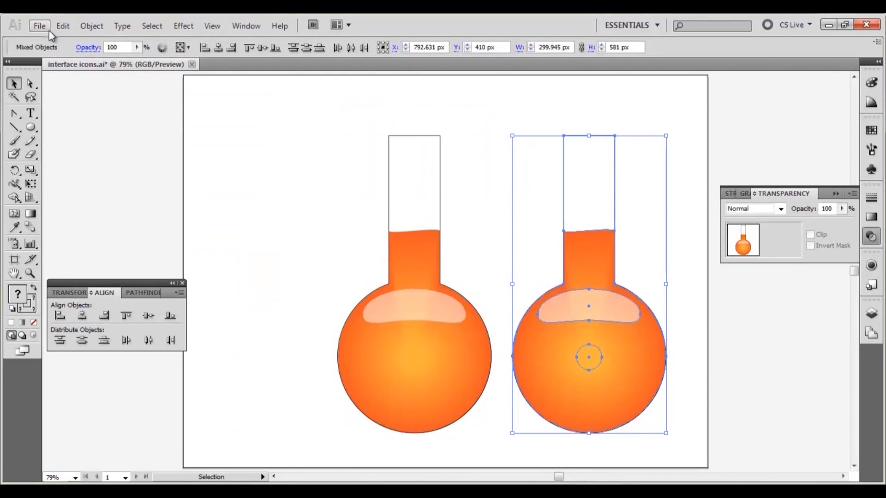
- Ungroup the duplicate flask
{"action": "left_click", "coordinate": [148, 118]}
{"action": "left_click", "coordinate": [613, 333]}
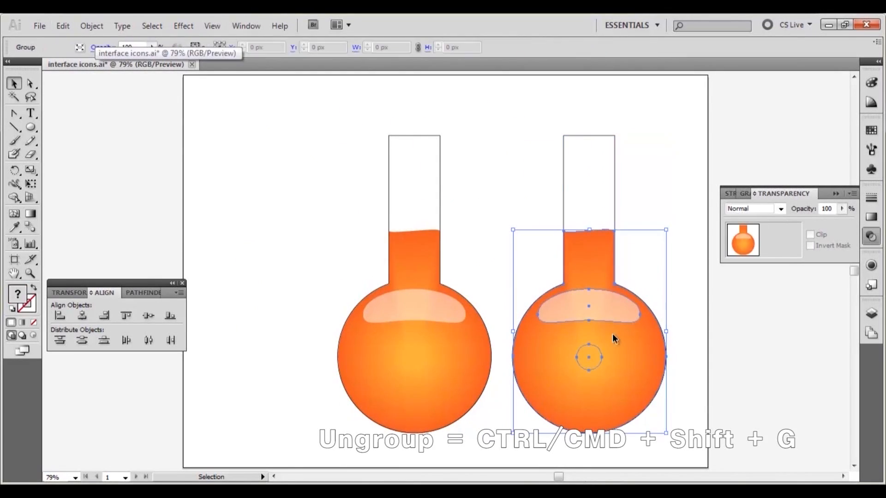
{"action": "right_click", "coordinate": [617, 338]}
{"action": "left_click", "coordinate": [639, 410]}
- Recolour the duplicate flask's body with a dark green swatch
{"action": "left_click", "coordinate": [250, 195]}
{"action": "key", "text": "a"}
{"action": "left_click", "coordinate": [523, 369]}
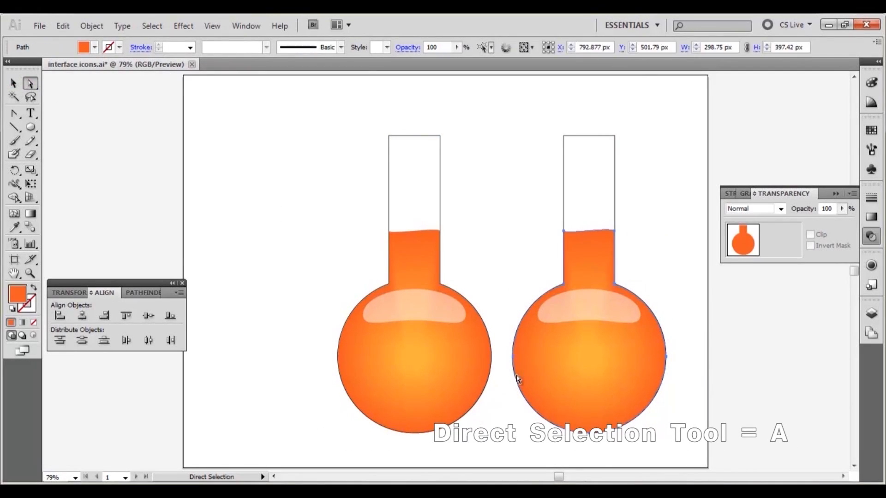
{"action": "left_click", "coordinate": [870, 133]}
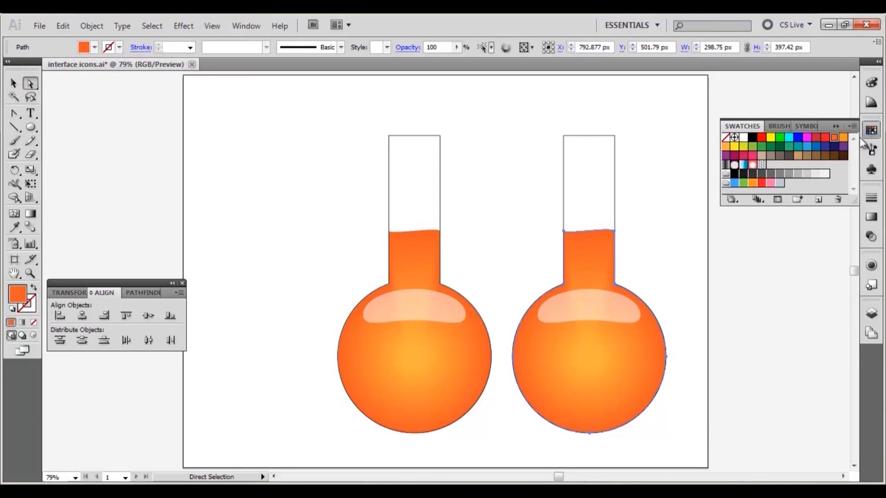
{"action": "left_click", "coordinate": [779, 146]}
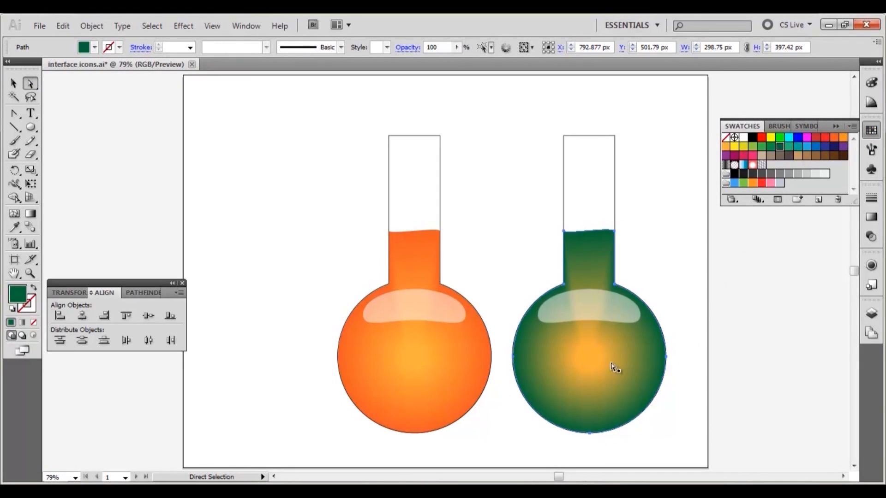
- Give the duplicate's small centre circle a light green fill
{"action": "left_click", "coordinate": [577, 362]}
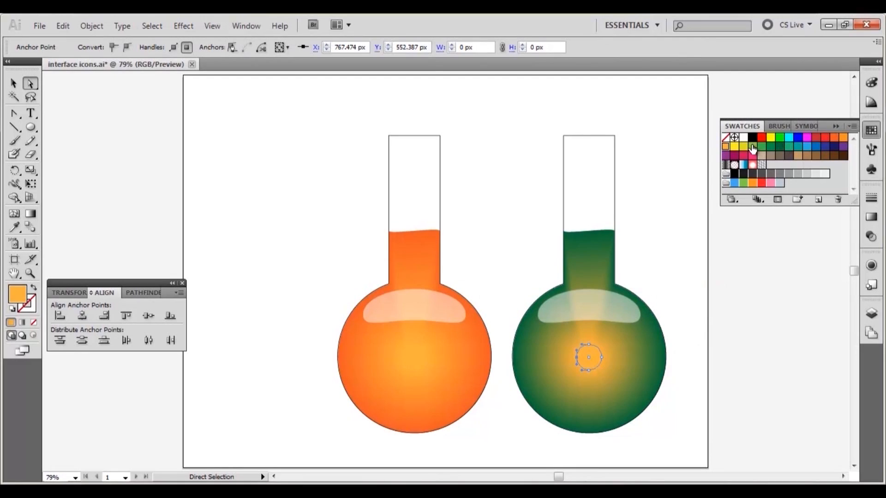
{"action": "left_click", "coordinate": [752, 148]}
{"action": "left_click", "coordinate": [709, 263]}
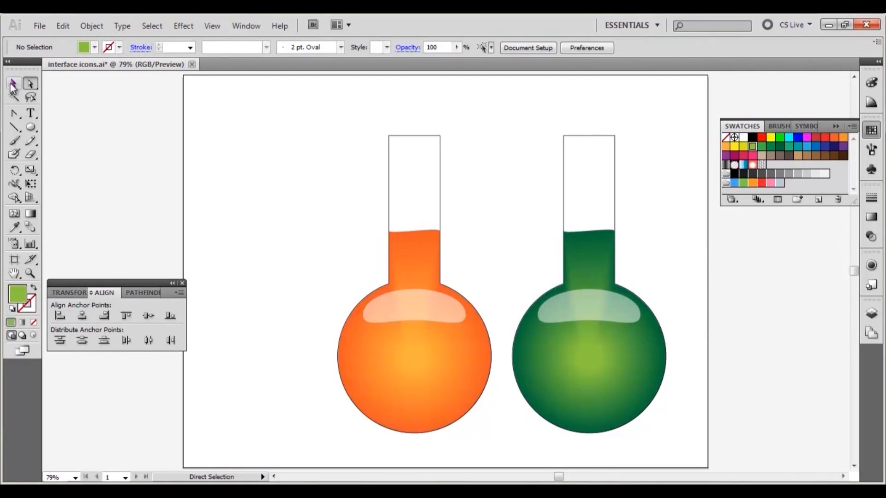
- Copy the orange flask and paste a duplicate to the left of it
{"action": "left_click", "coordinate": [11, 85]}
{"action": "left_click_drag", "start_coordinate": [366, 256], "coordinate": [394, 304]}
{"action": "left_click", "coordinate": [63, 26]}
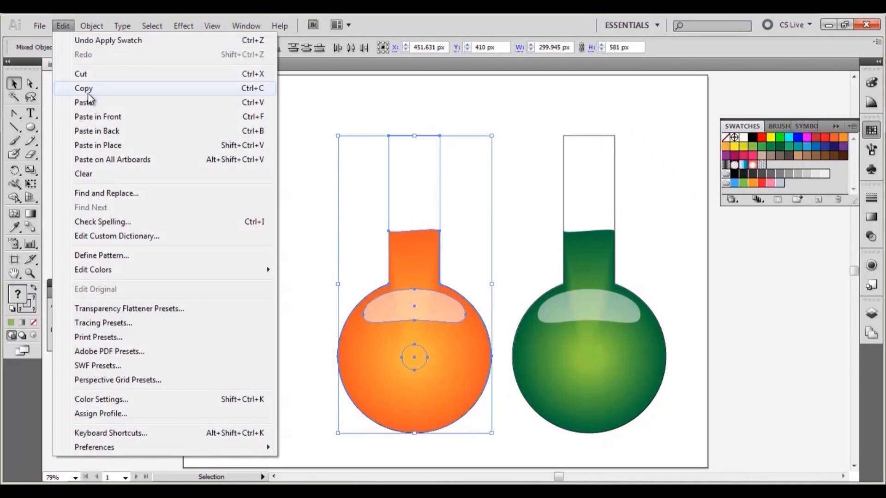
{"action": "left_click", "coordinate": [69, 88]}
{"action": "left_click", "coordinate": [63, 26]}
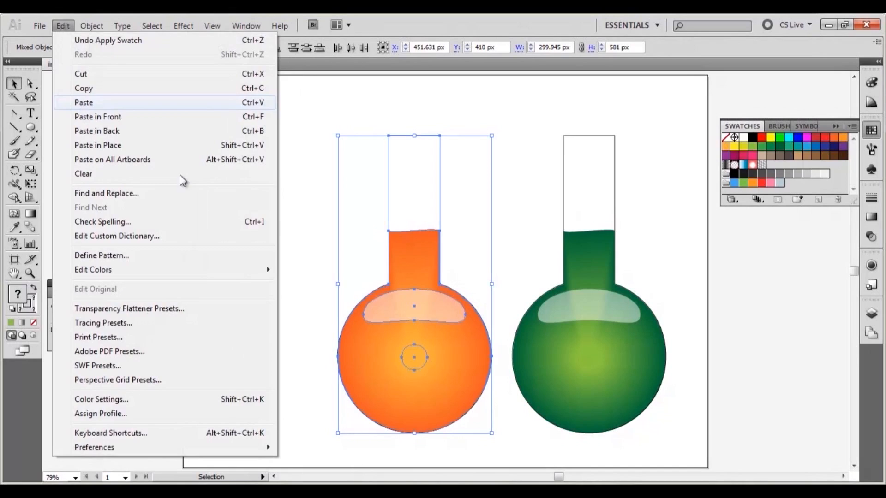
{"action": "left_click", "coordinate": [82, 103]}
{"action": "left_click_drag", "start_coordinate": [418, 333], "coordinate": [282, 351]}
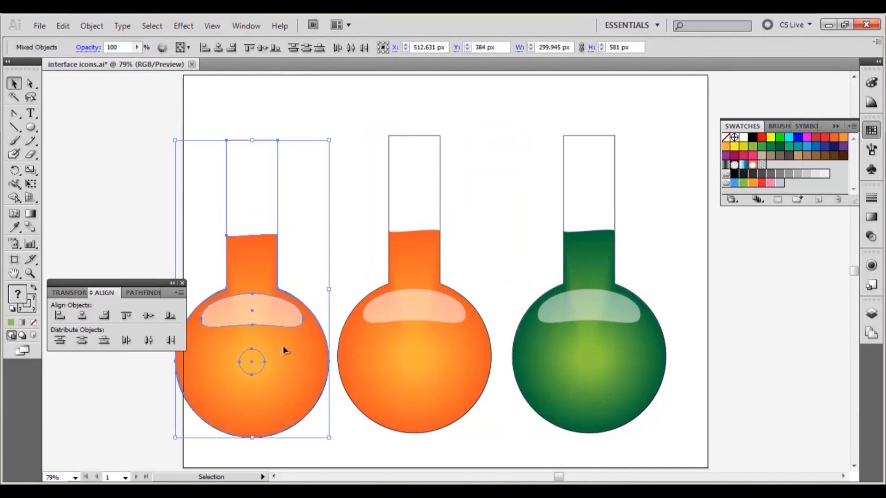
- Recolour the left duplicate's body and its small centre circle with red swatches
{"action": "left_click", "coordinate": [346, 234]}
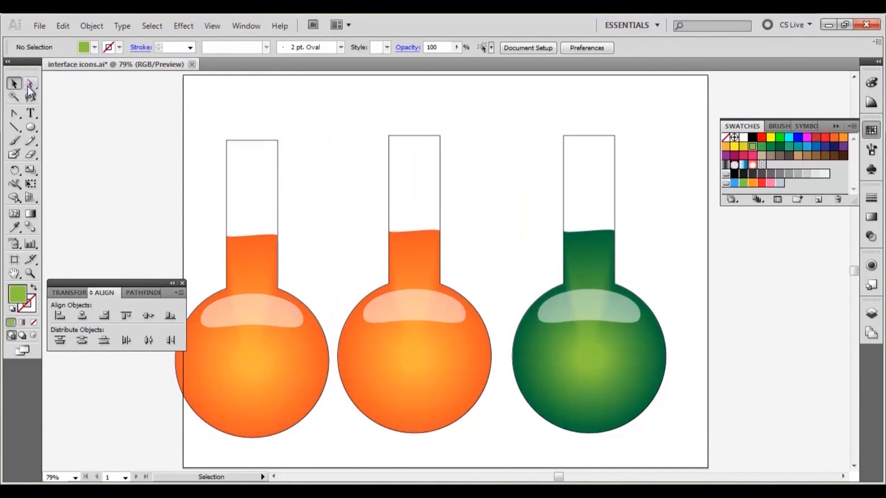
{"action": "left_click", "coordinate": [316, 351]}
{"action": "left_click", "coordinate": [816, 138]}
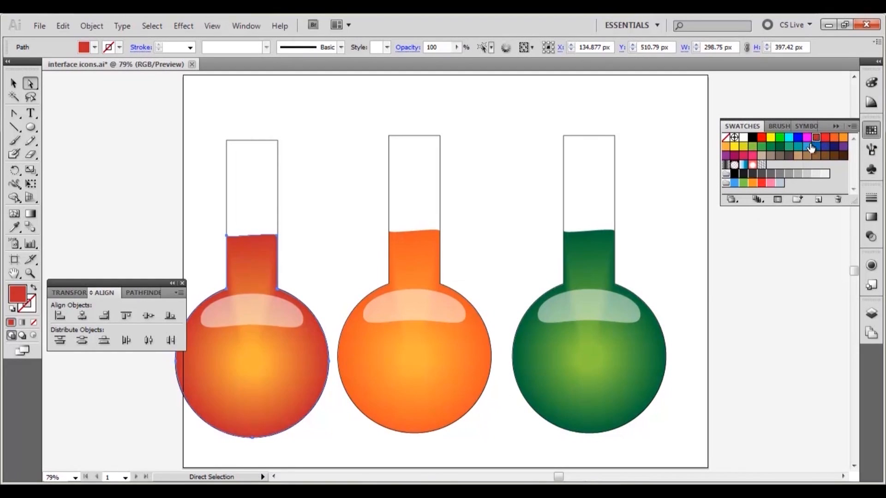
{"action": "left_click", "coordinate": [256, 369]}
{"action": "left_click", "coordinate": [762, 138]}
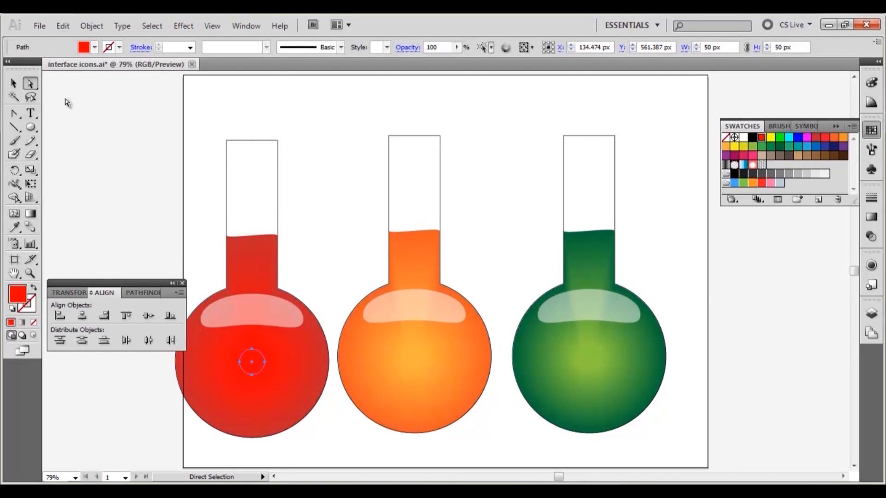
- Draw a 10 × 10 px circle above the left flask's neck
{"action": "key", "text": "v"}
{"action": "left_click", "coordinate": [350, 193]}
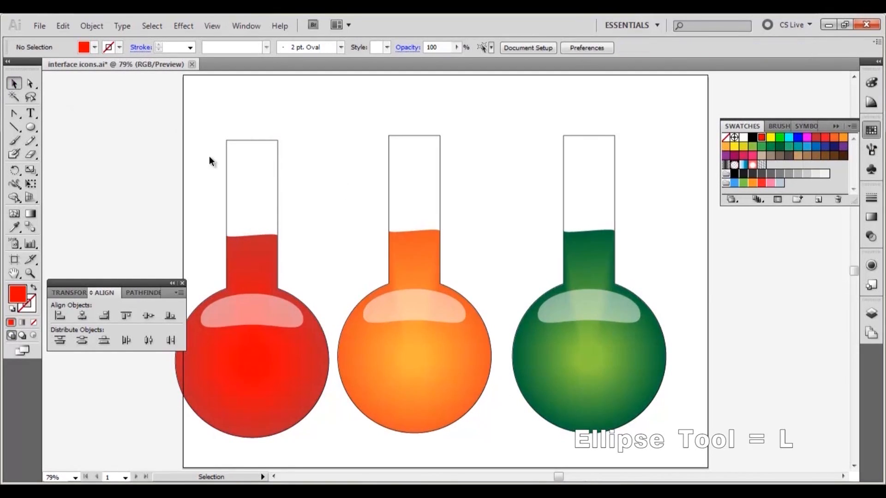
{"action": "left_click", "coordinate": [31, 131]}
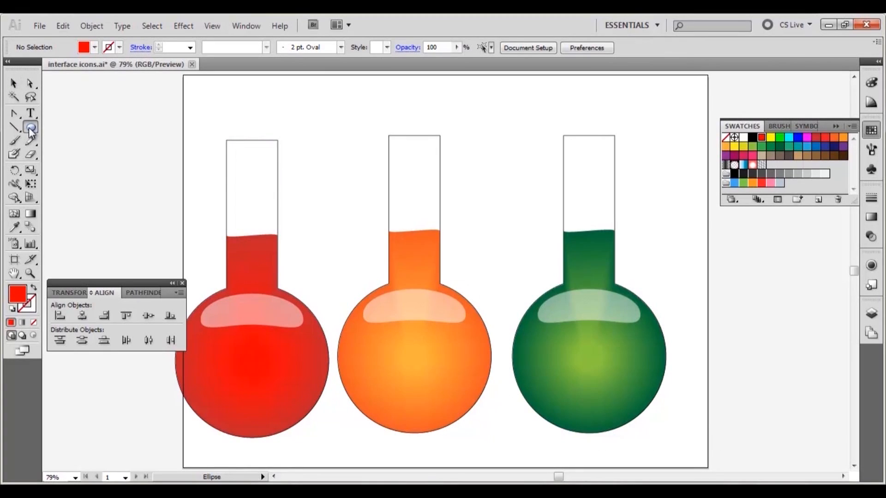
{"action": "left_click", "coordinate": [278, 117]}
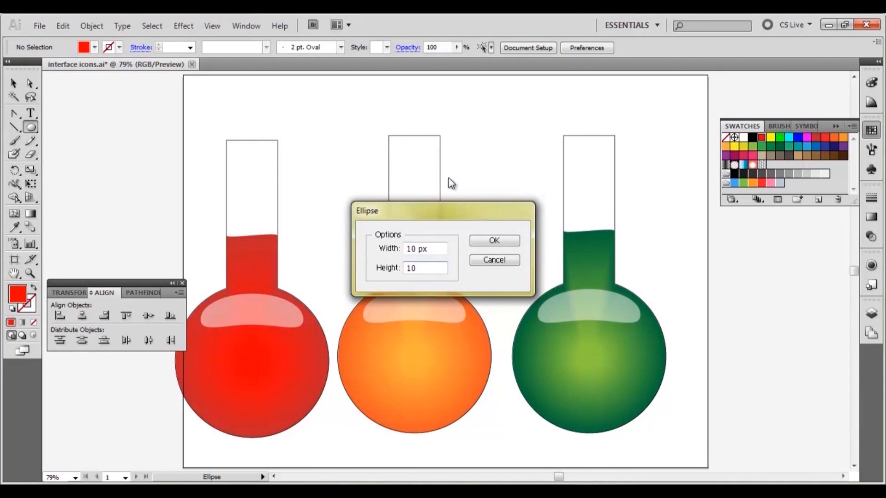
{"action": "left_click", "coordinate": [508, 243]}
- Draw a second circle of 7 × 7 px beside the first one
{"action": "left_click", "coordinate": [31, 273]}
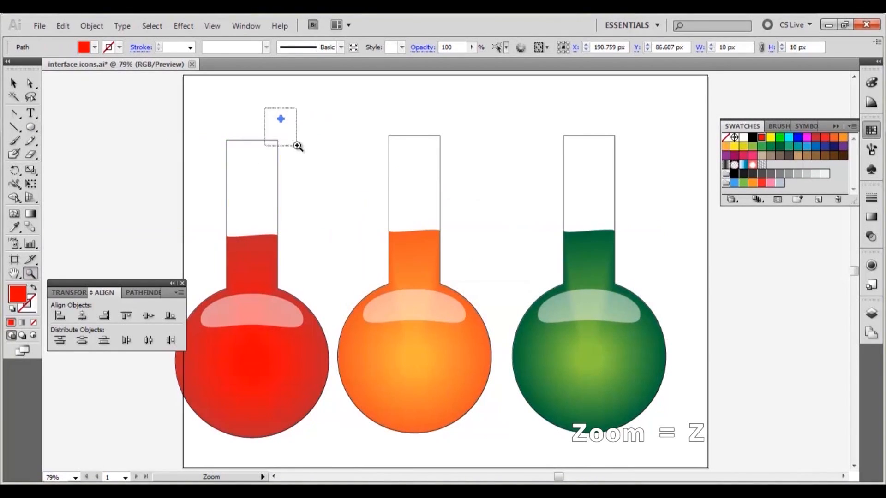
{"action": "left_click_drag", "start_coordinate": [298, 146], "coordinate": [298, 146]}
{"action": "key", "text": "v"}
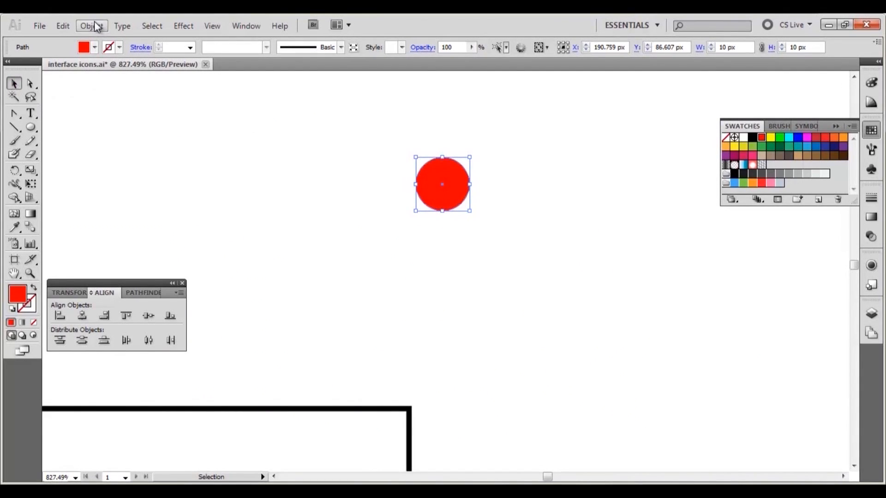
{"action": "left_click", "coordinate": [31, 129]}
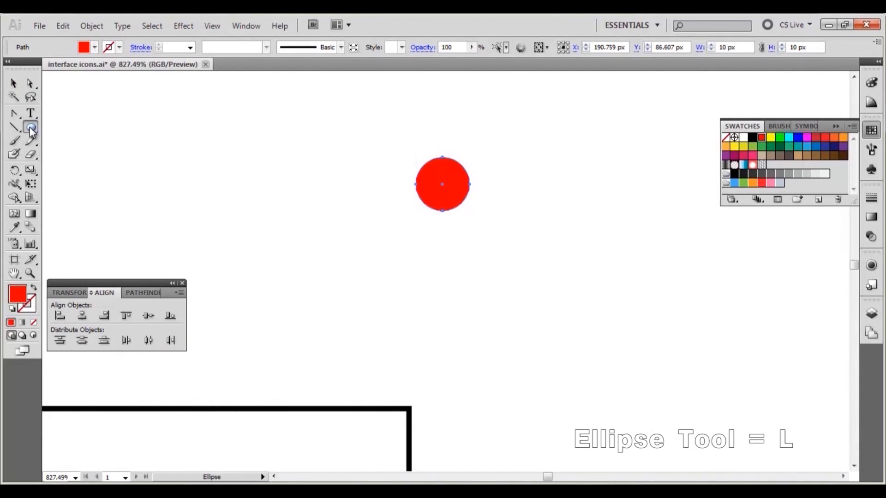
{"action": "left_click", "coordinate": [181, 162]}
{"action": "type", "text": "7"}
{"action": "key", "text": "Tab"}
{"action": "type", "text": "7"}
{"action": "key", "text": "Return"}
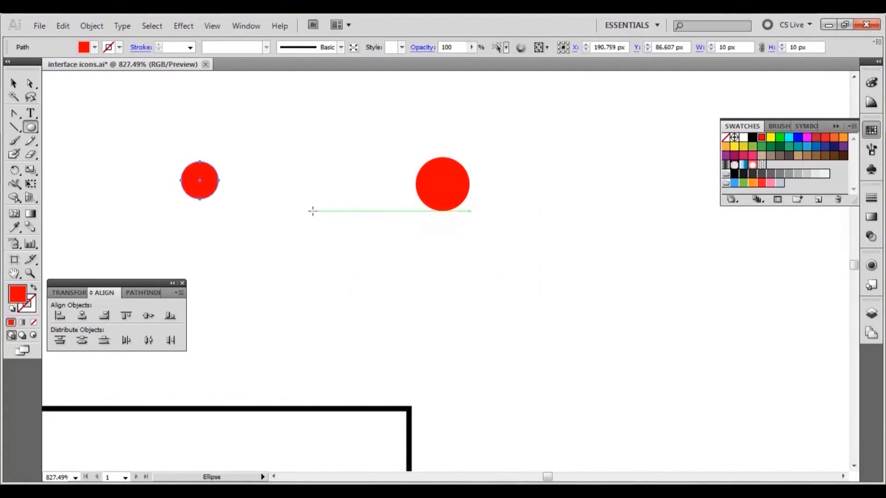
- Fill the small circle white and move it onto the centre of the red circle
{"action": "left_click", "coordinate": [13, 83]}
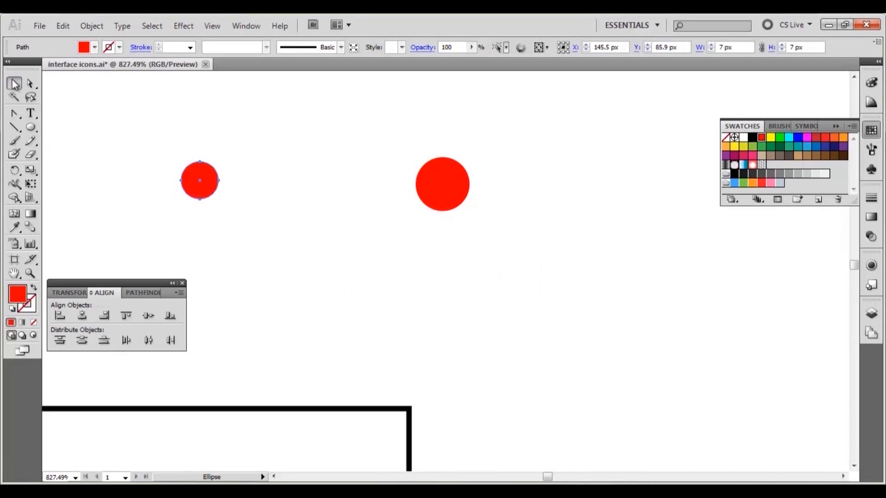
{"action": "left_click", "coordinate": [742, 137]}
{"action": "left_click_drag", "start_coordinate": [203, 190], "coordinate": [449, 192]}
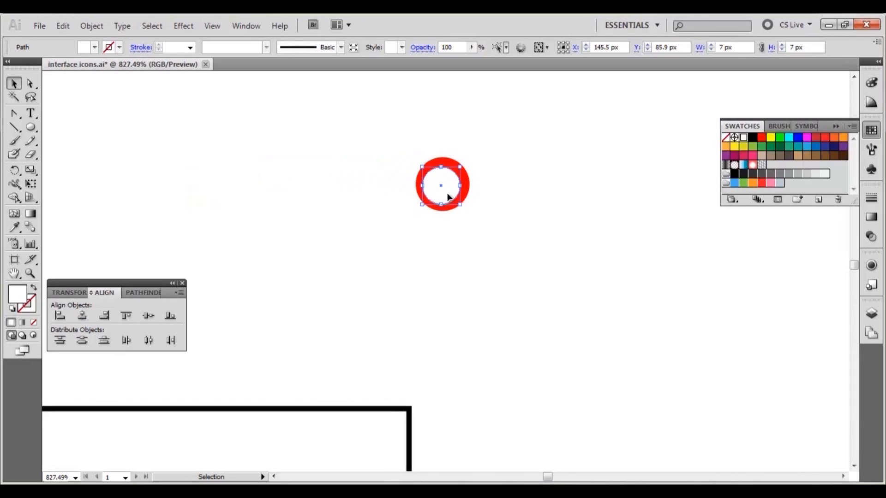
- Select both circles and make a blend between them to form a bubble
{"action": "left_click_drag", "start_coordinate": [479, 152], "coordinate": [415, 219]}
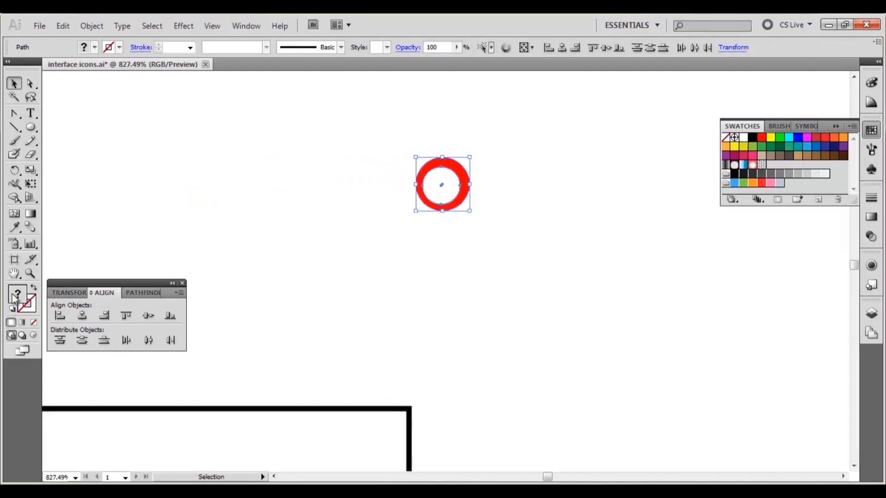
{"action": "left_click", "coordinate": [95, 26]}
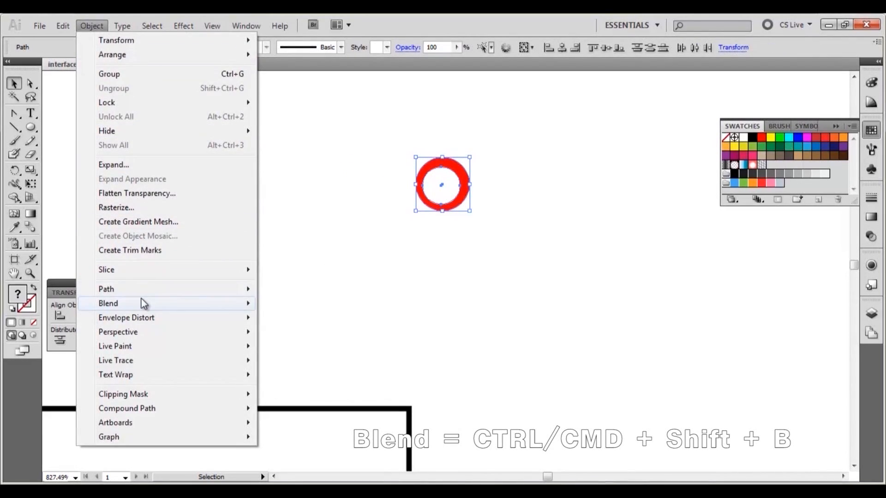
{"action": "mouse_move", "coordinate": [142, 303]}
{"action": "left_click", "coordinate": [272, 305]}
{"action": "left_click", "coordinate": [445, 298]}
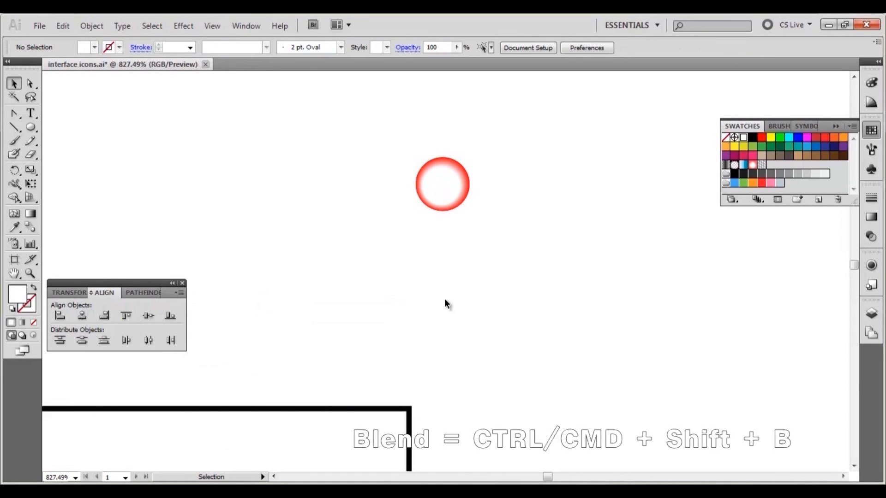
- Move the blended bubble onto the left flask's neck just above the liquid
{"action": "key", "text": "ctrl+0"}
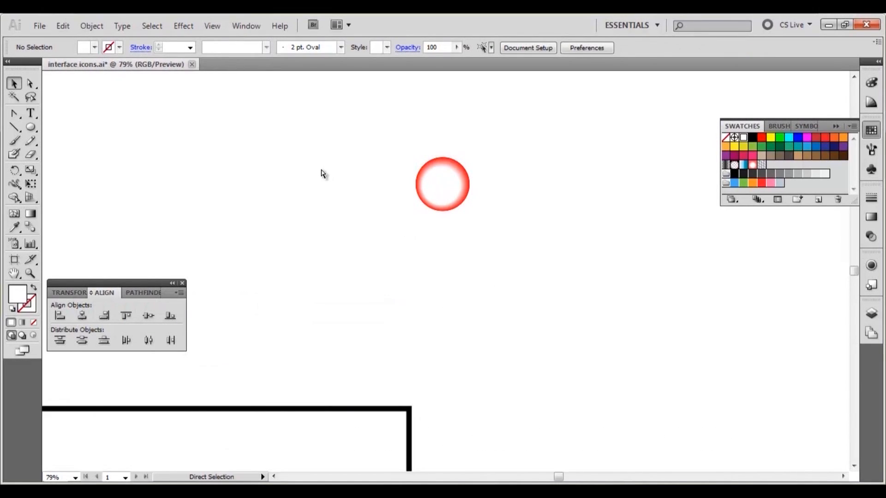
{"action": "left_click", "coordinate": [280, 119]}
{"action": "left_click_drag", "start_coordinate": [280, 118], "coordinate": [244, 232]}
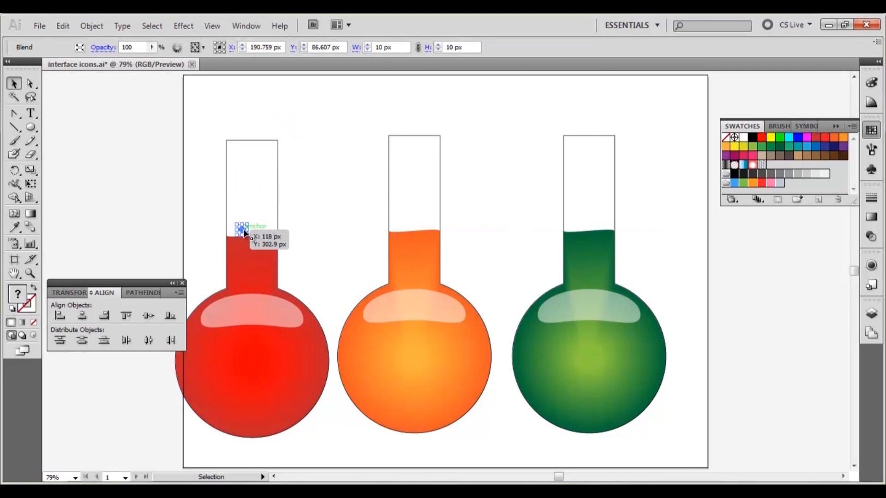
- Duplicate the bubble several times above the liquid surface in the left flask's neck
{"action": "key", "text": "z"}
{"action": "left_click_drag", "start_coordinate": [206, 207], "coordinate": [301, 263]}
{"action": "left_click", "coordinate": [15, 84]}
{"action": "left_click_drag", "start_coordinate": [384, 241], "coordinate": [465, 123]}
- Select all the bubbles and send them to the back
{"action": "left_click_drag", "start_coordinate": [516, 113], "coordinate": [350, 251]}
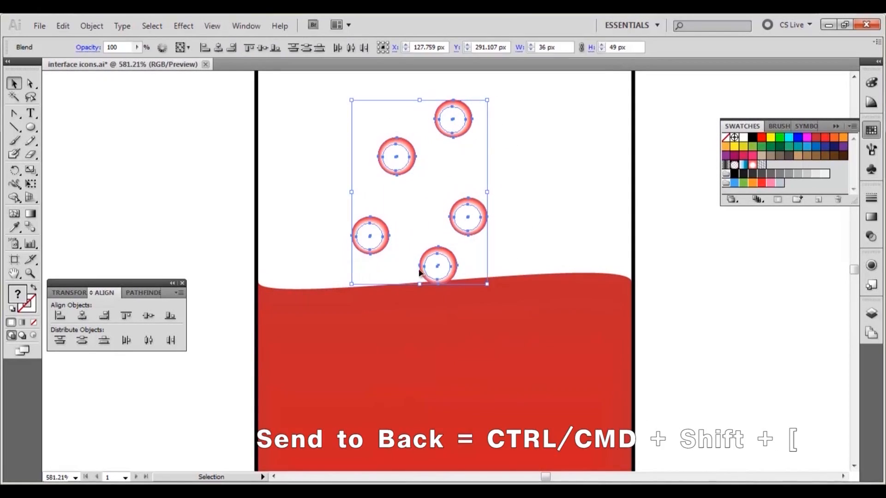
{"action": "right_click", "coordinate": [434, 270]}
{"action": "mouse_move", "coordinate": [485, 349]}
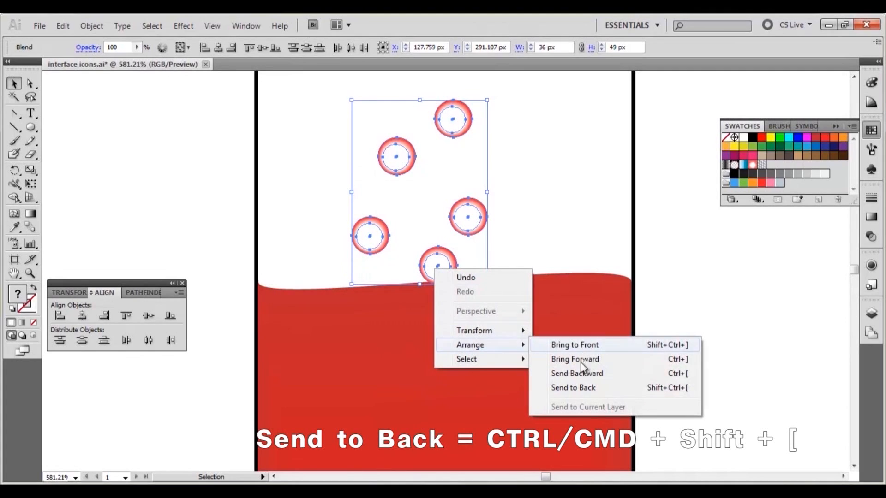
{"action": "left_click", "coordinate": [577, 388]}
- Resize three of the bubbles to give them varied sizes
{"action": "left_click", "coordinate": [558, 223]}
{"action": "left_click", "coordinate": [465, 127]}
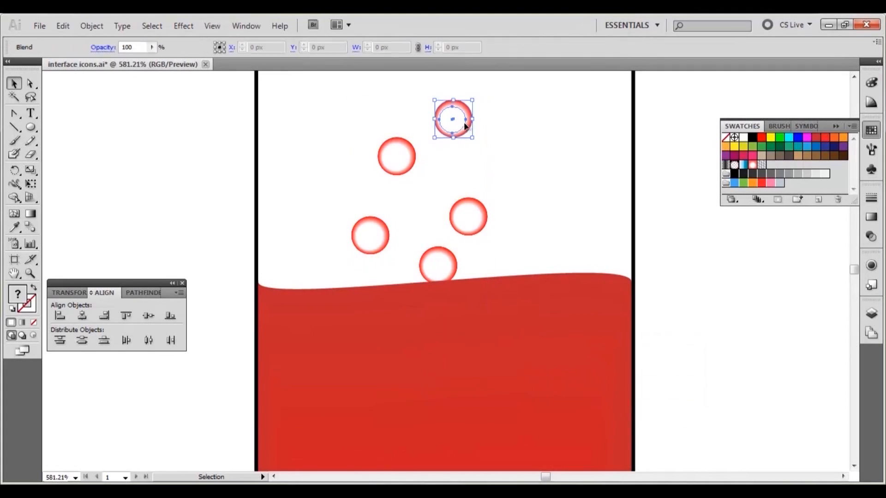
{"action": "left_click_drag", "start_coordinate": [473, 138], "coordinate": [478, 143]}
{"action": "left_click", "coordinate": [483, 224]}
{"action": "left_click_drag", "start_coordinate": [487, 235], "coordinate": [472, 221]}
{"action": "left_click", "coordinate": [400, 160]}
{"action": "left_click_drag", "start_coordinate": [415, 176], "coordinate": [425, 184]}
- Move the lowest bubble down so it sits partly in the liquid
{"action": "left_click", "coordinate": [380, 234]}
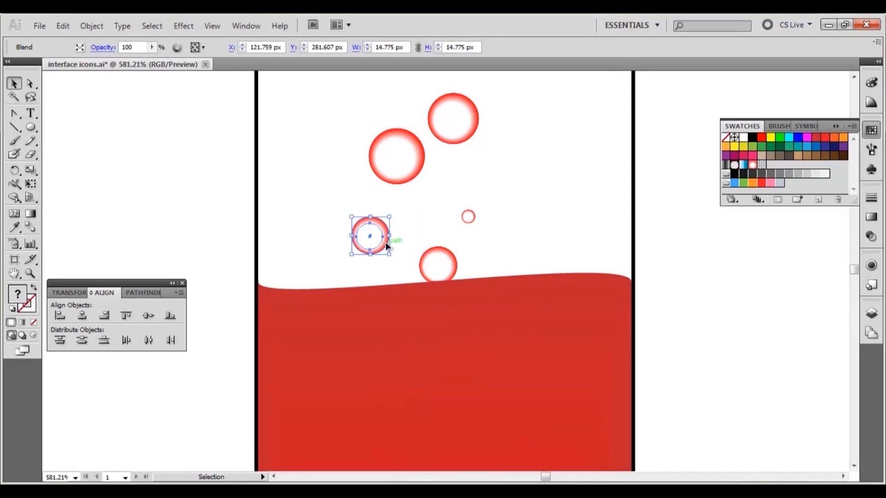
{"action": "left_click", "coordinate": [443, 269]}
{"action": "mouse_move", "coordinate": [456, 282]}
{"action": "left_mouse_down"}
{"action": "mouse_move", "coordinate": [449, 264]}
{"action": "mouse_move", "coordinate": [452, 293]}
{"action": "left_mouse_up"}
{"action": "left_click", "coordinate": [591, 226]}
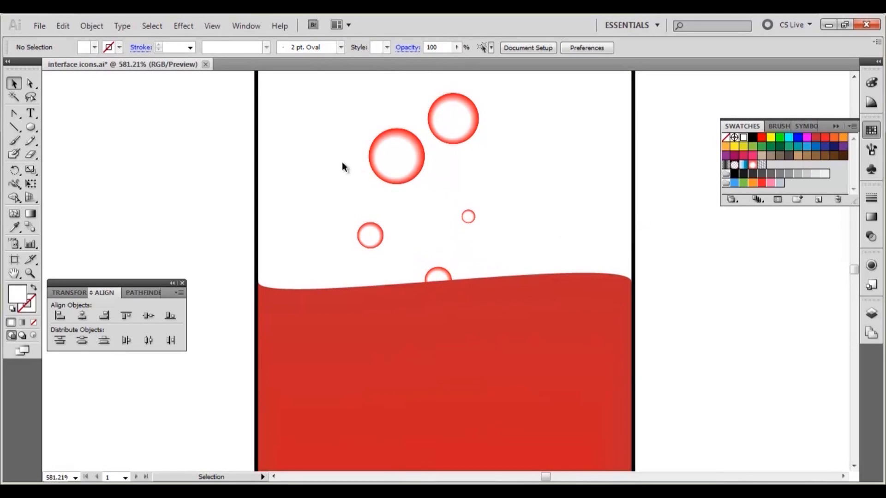
- Duplicate the bubble group onto the necks of the orange and green flasks
{"action": "key", "text": "ctrl+0"}
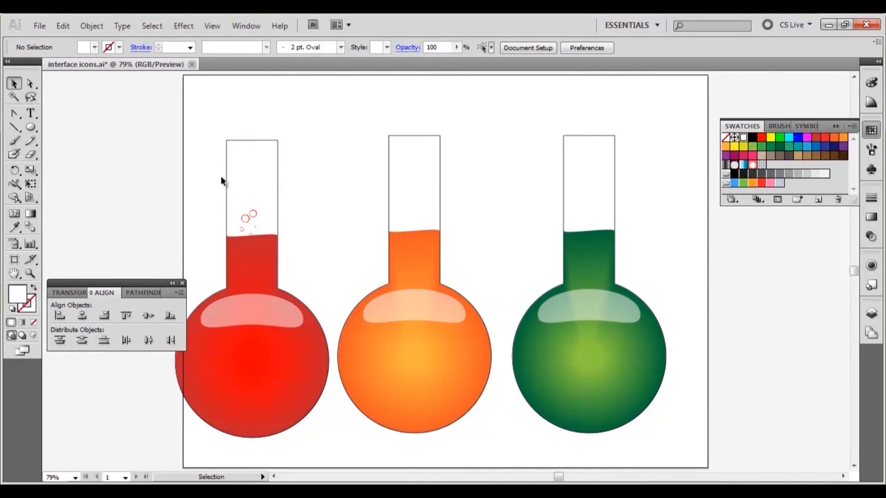
{"action": "left_click", "coordinate": [239, 234]}
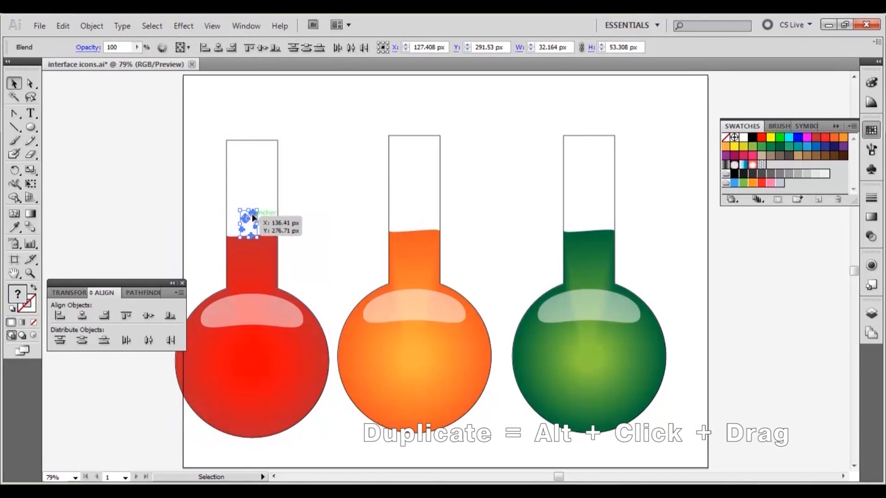
{"action": "left_click_drag", "start_coordinate": [253, 213], "coordinate": [595, 211]}
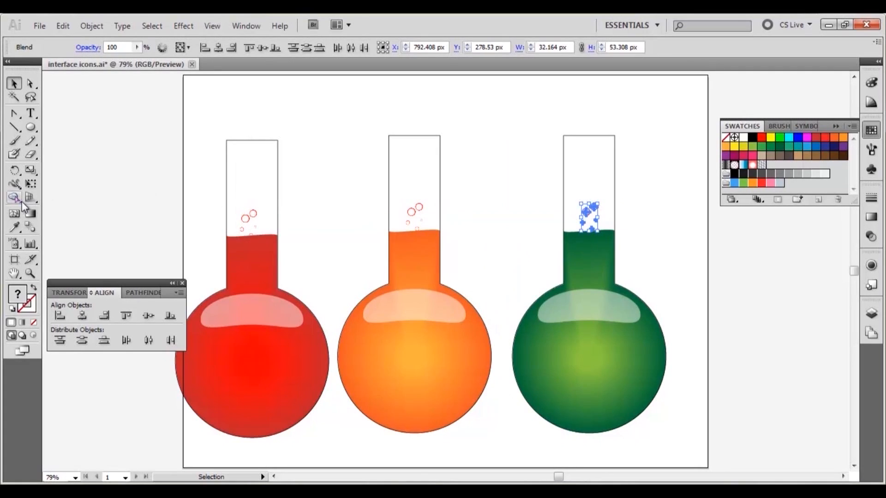
- Recolour the outer circles of the orange flask's bubbles with an orange swatch
{"action": "left_click", "coordinate": [32, 277]}
{"action": "left_click_drag", "start_coordinate": [389, 195], "coordinate": [451, 235]}
{"action": "left_click", "coordinate": [29, 83]}
{"action": "left_click", "coordinate": [464, 198]}
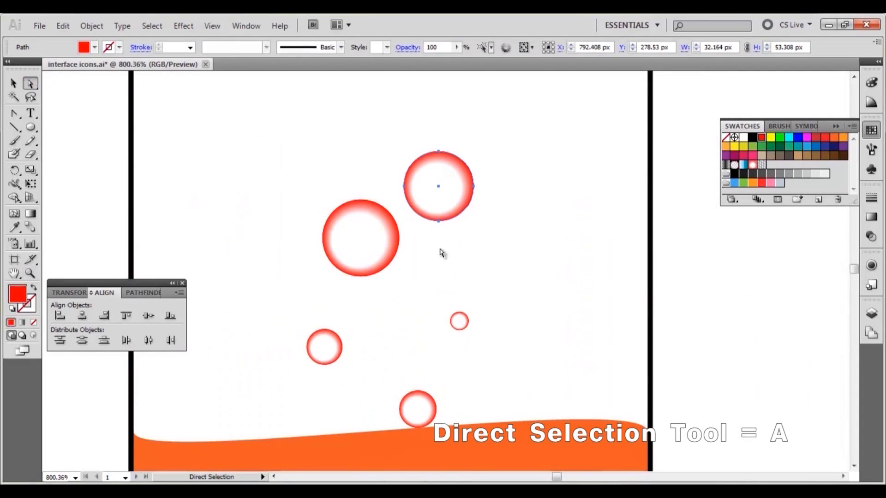
{"action": "left_click", "coordinate": [388, 259], "text": "shift"}
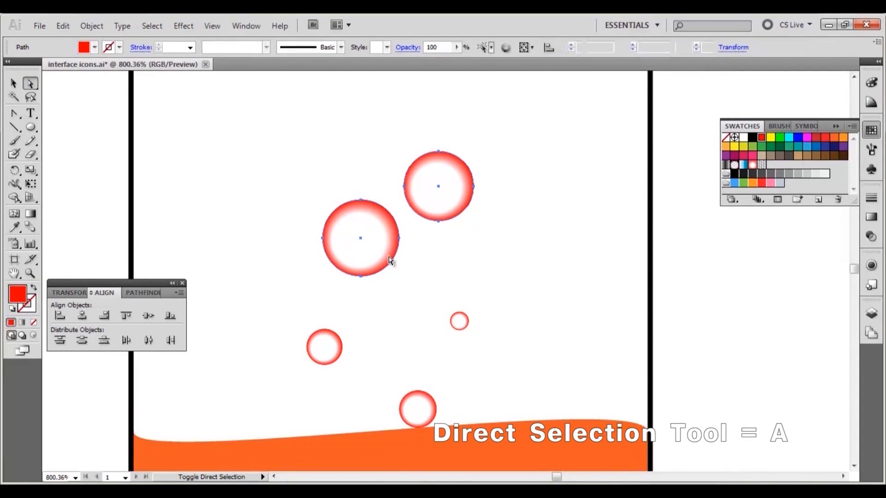
{"action": "left_click", "coordinate": [340, 351], "text": "shift"}
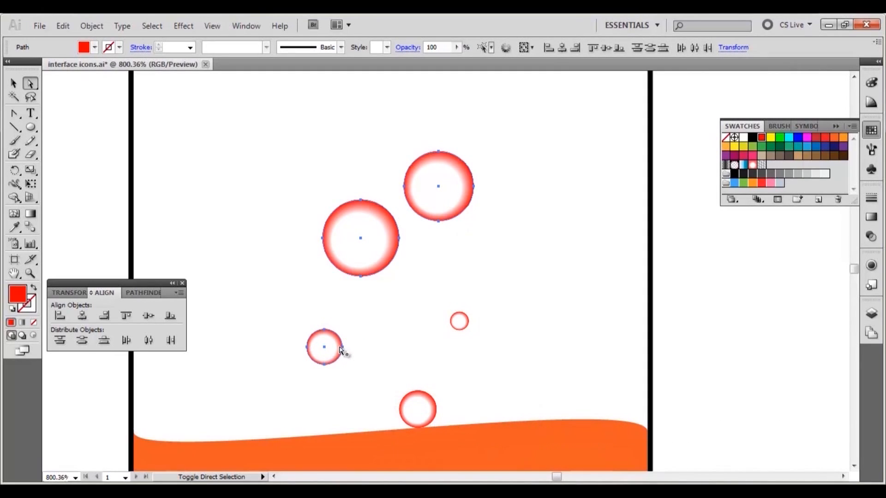
{"action": "left_click", "coordinate": [465, 331], "text": "shift"}
{"action": "left_click", "coordinate": [421, 392], "text": "shift"}
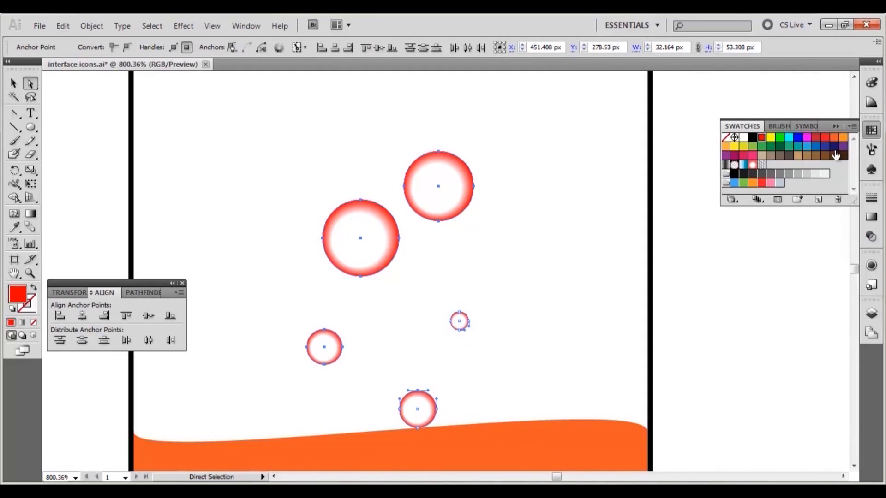
{"action": "left_click", "coordinate": [834, 137]}
- Rearrange the orange flask's bubbles into new positions above the liquid
{"action": "left_click", "coordinate": [14, 84]}
{"action": "left_click", "coordinate": [401, 274]}
{"action": "left_click_drag", "start_coordinate": [389, 251], "coordinate": [410, 339]}
{"action": "left_click_drag", "start_coordinate": [332, 348], "coordinate": [342, 233]}
{"action": "left_click_drag", "start_coordinate": [438, 198], "coordinate": [262, 359]}
{"action": "left_click_drag", "start_coordinate": [408, 397], "coordinate": [307, 420]}
{"action": "left_click_drag", "start_coordinate": [463, 326], "coordinate": [370, 404]}
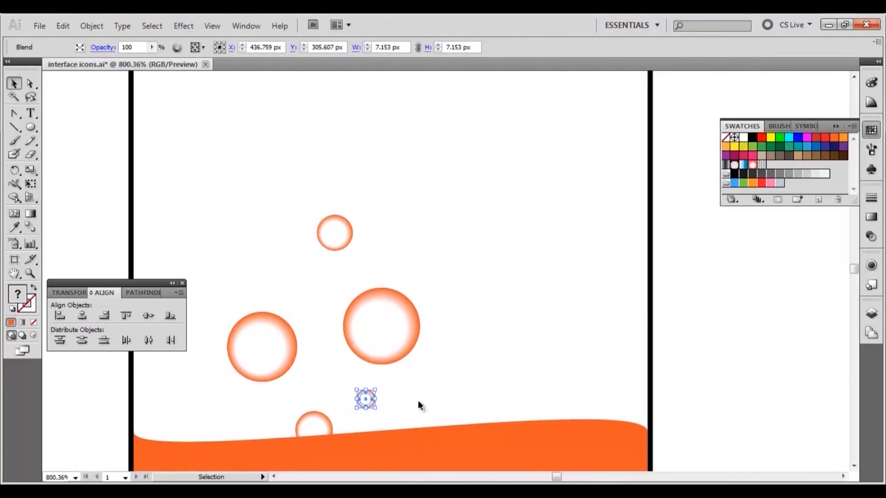
- Recolour the outer circles of the green flask's bubbles with a dark green swatch
{"action": "left_click", "coordinate": [418, 400]}
{"action": "key", "text": "space"}
{"action": "left_click_drag", "start_coordinate": [806, 309], "coordinate": [283, 258]}
{"action": "left_click_drag", "start_coordinate": [779, 271], "coordinate": [387, 300]}
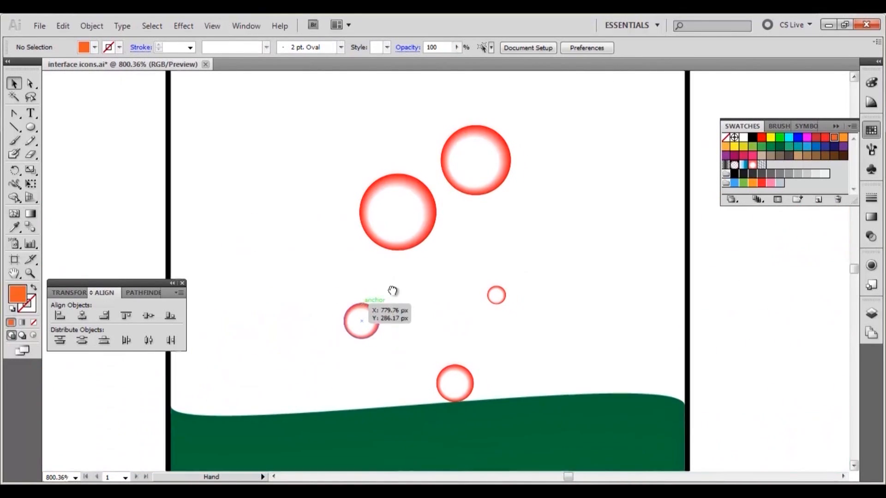
{"action": "left_click", "coordinate": [30, 83]}
{"action": "left_click", "coordinate": [392, 210]}
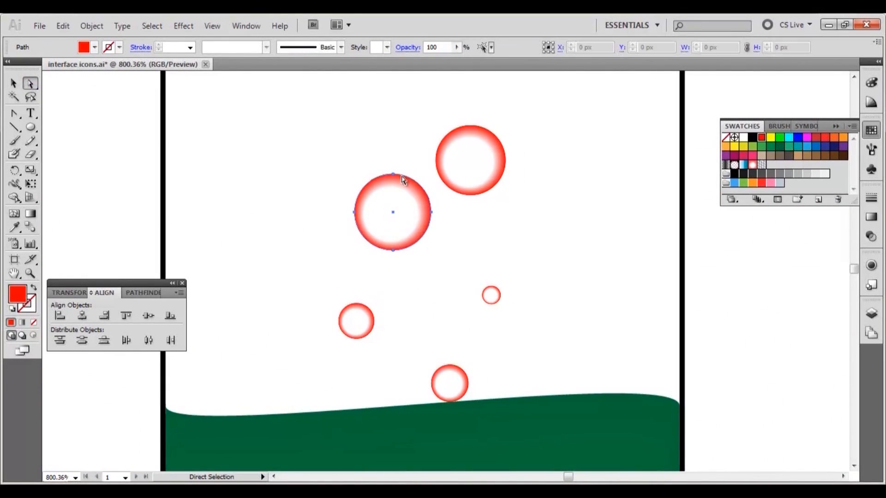
{"action": "left_click", "coordinate": [450, 140], "text": "shift"}
{"action": "left_click", "coordinate": [353, 310], "text": "shift"}
{"action": "left_click", "coordinate": [496, 300], "text": "shift"}
{"action": "left_click", "coordinate": [779, 147]}
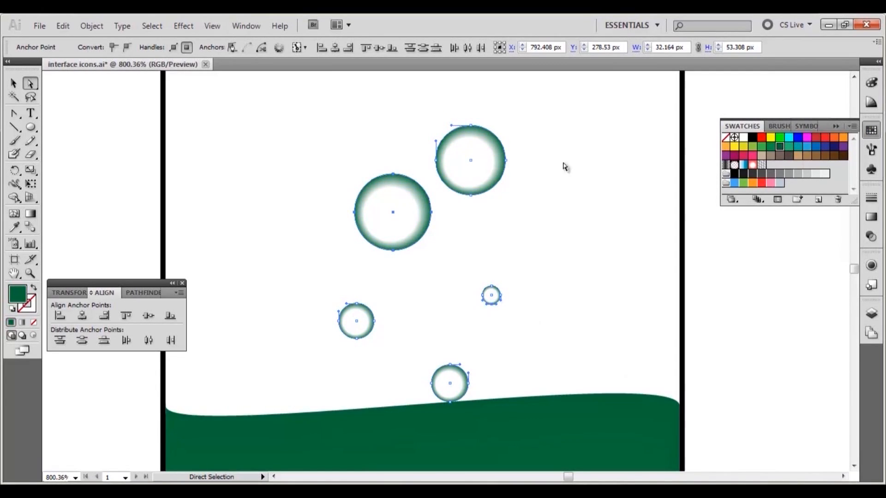
- Rearrange the green flask's bubbles into new positions just above and touching the liquid
{"action": "left_click", "coordinate": [14, 83]}
{"action": "left_click", "coordinate": [336, 127]}
{"action": "left_click_drag", "start_coordinate": [408, 215], "coordinate": [429, 302]}
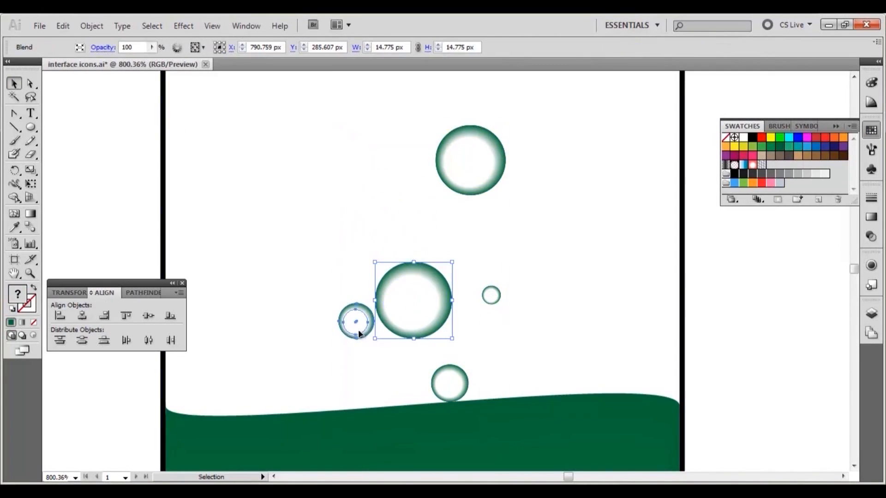
{"action": "left_click_drag", "start_coordinate": [358, 323], "coordinate": [337, 390]}
{"action": "left_click_drag", "start_coordinate": [466, 194], "coordinate": [323, 334]}
{"action": "left_click_drag", "start_coordinate": [444, 377], "coordinate": [398, 403]}
{"action": "left_click_drag", "start_coordinate": [429, 332], "coordinate": [482, 421]}
{"action": "left_click_drag", "start_coordinate": [369, 325], "coordinate": [385, 310]}
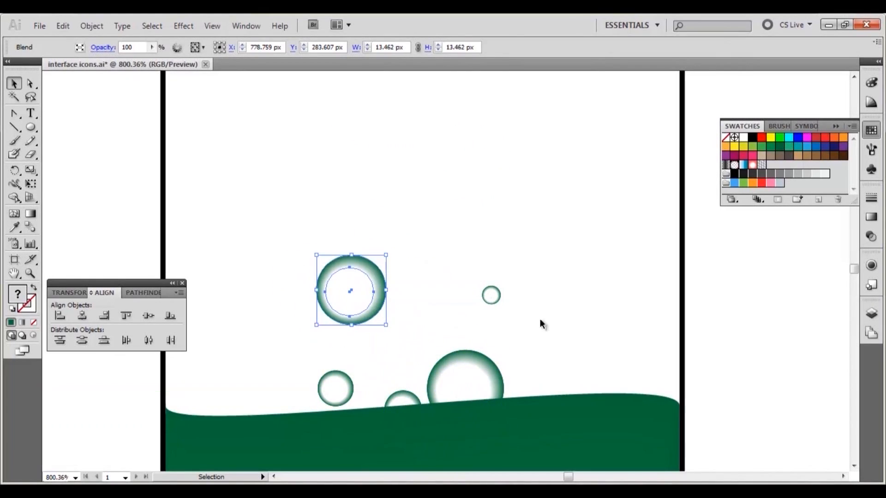
- Select the red flask's outline path and make its stroke colour active for editing
{"action": "left_click", "coordinate": [549, 286]}
{"action": "key", "text": "ctrl+0"}
{"action": "left_click_drag", "start_coordinate": [648, 172], "coordinate": [303, 405]}
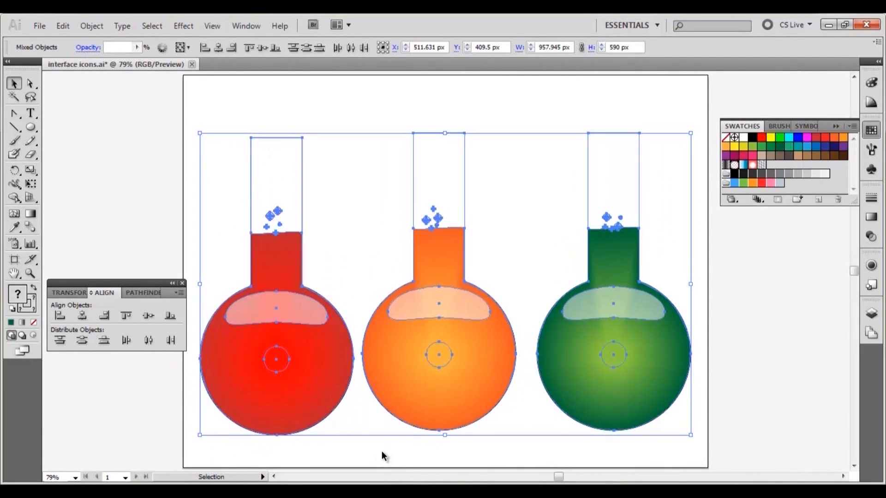
{"action": "left_click", "coordinate": [382, 455]}
{"action": "left_click_drag", "start_coordinate": [278, 147], "coordinate": [277, 148]}
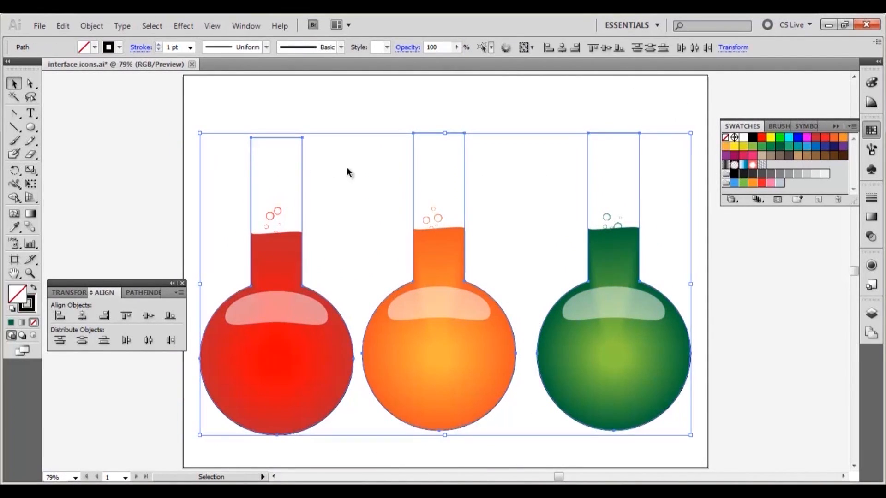
{"action": "left_click", "coordinate": [28, 297]}
{"action": "left_click", "coordinate": [871, 130]}
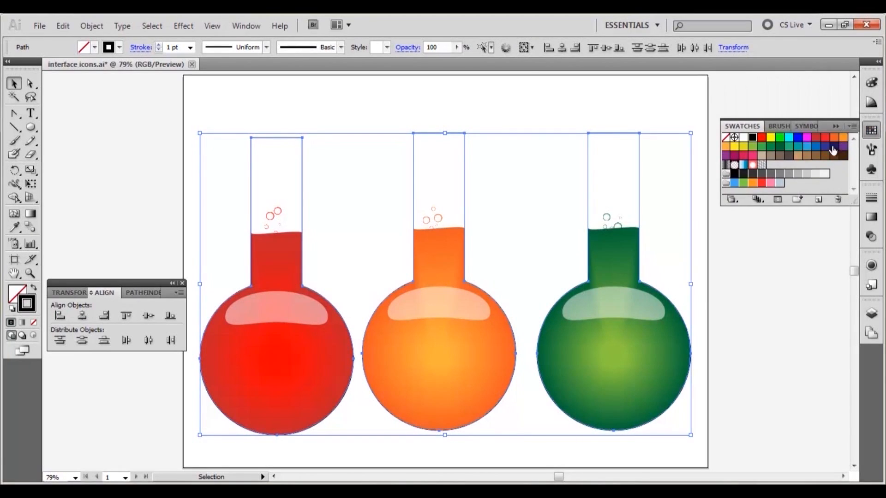